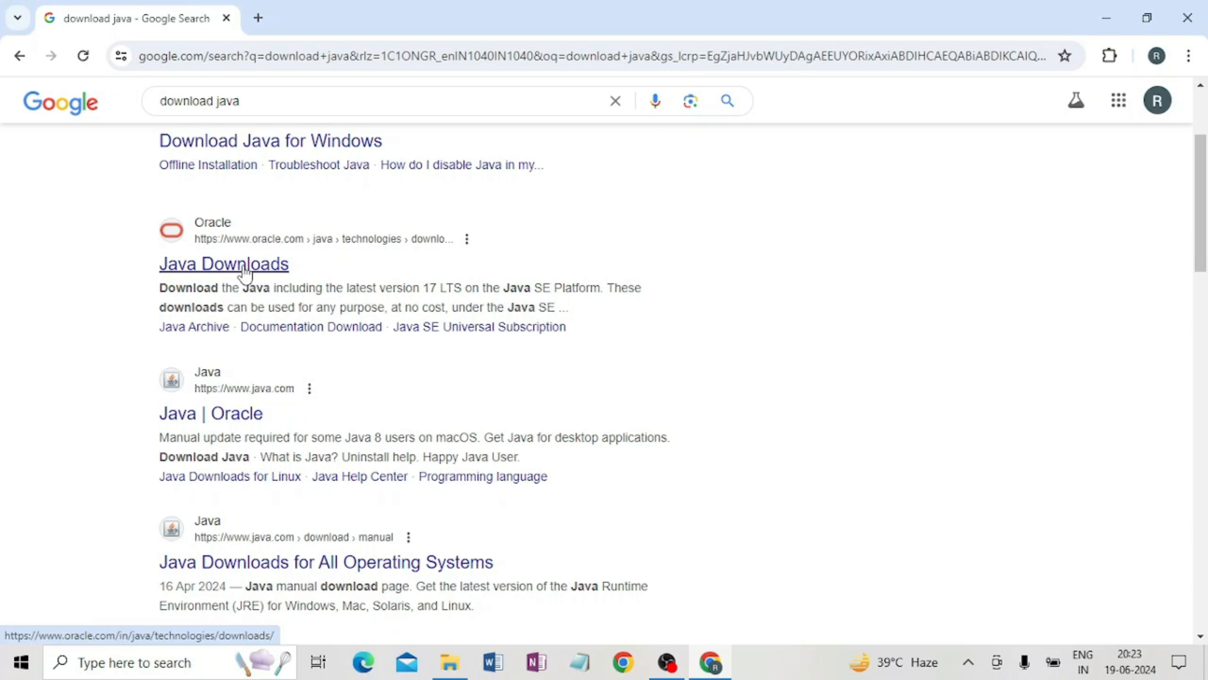
# Download the JDK 22 x64 Installer for Windows from Oracle's Java Downloads page.
pyautogui.click(244, 270)
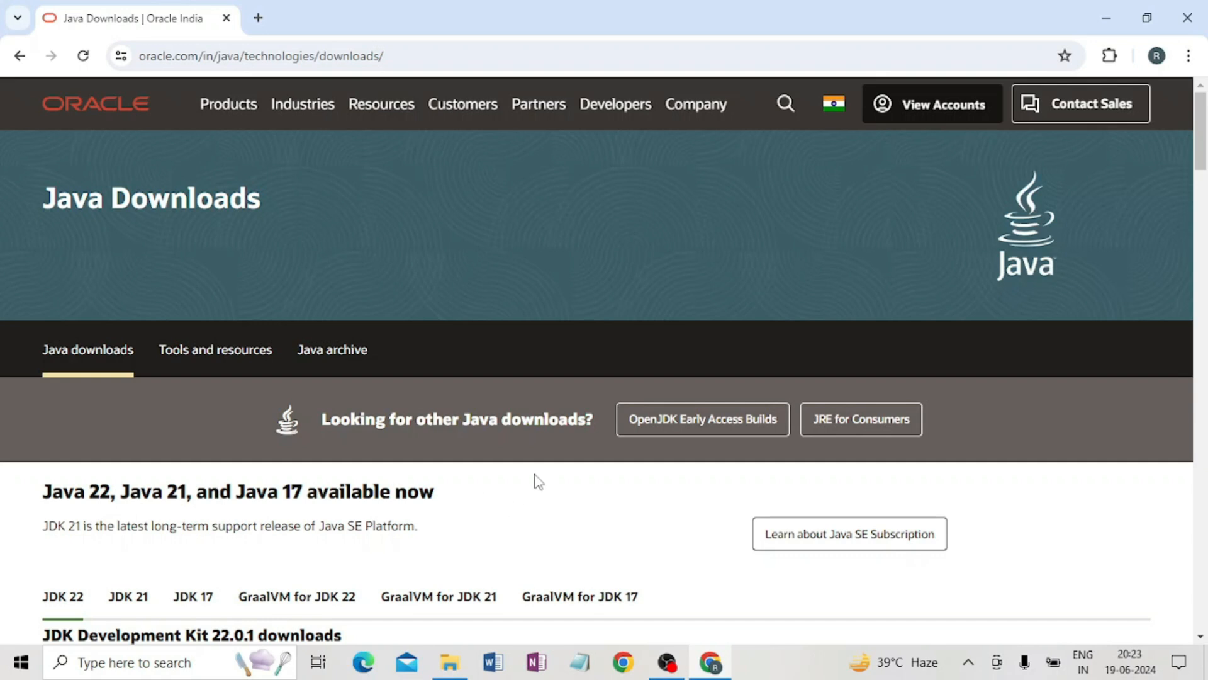
pyautogui.scroll(-4, 141, 464)
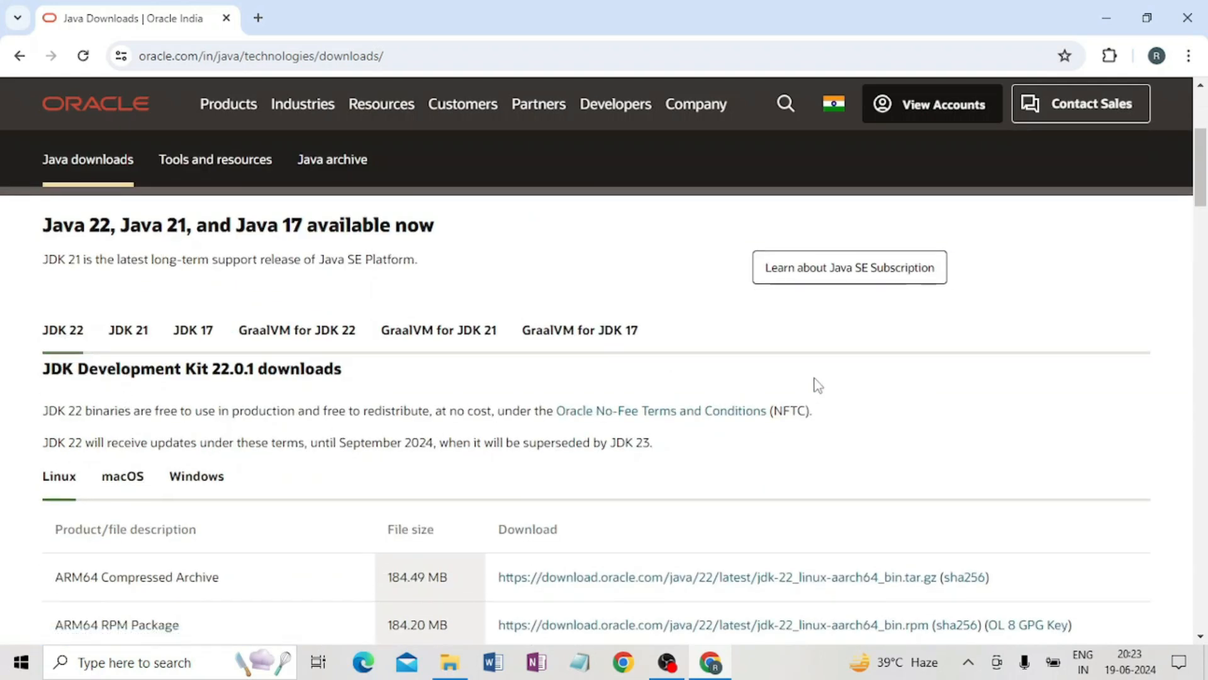
pyautogui.scroll(-3, 448, 413)
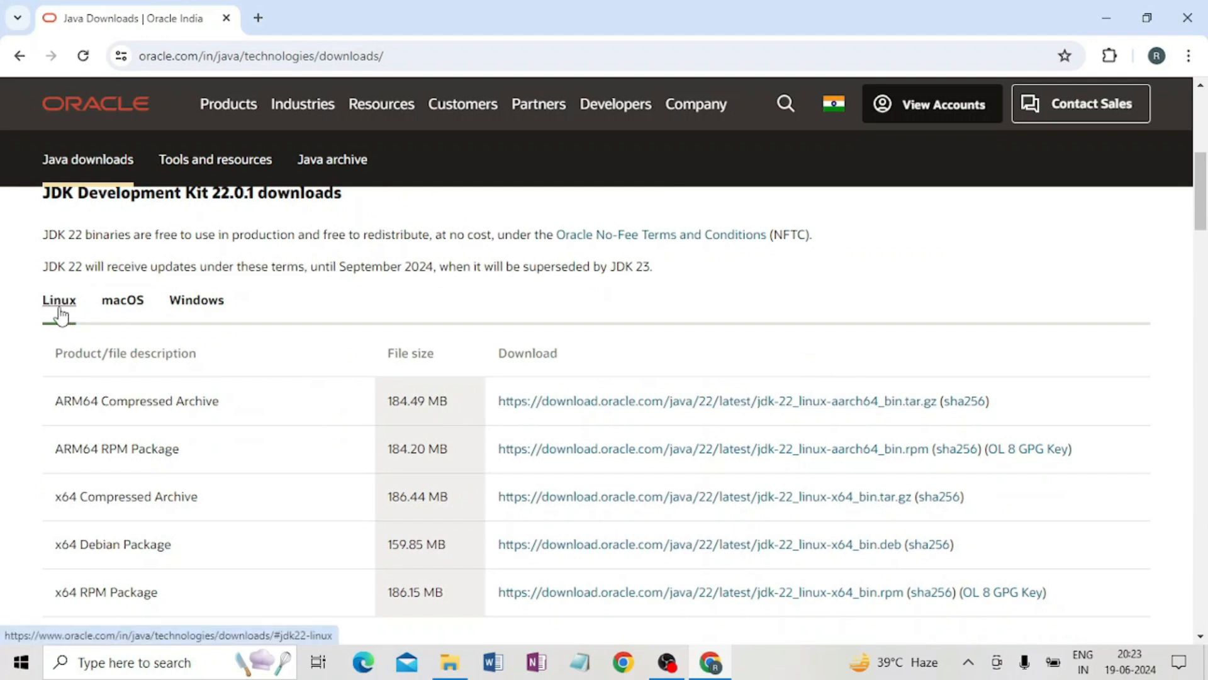
pyautogui.click(197, 302)
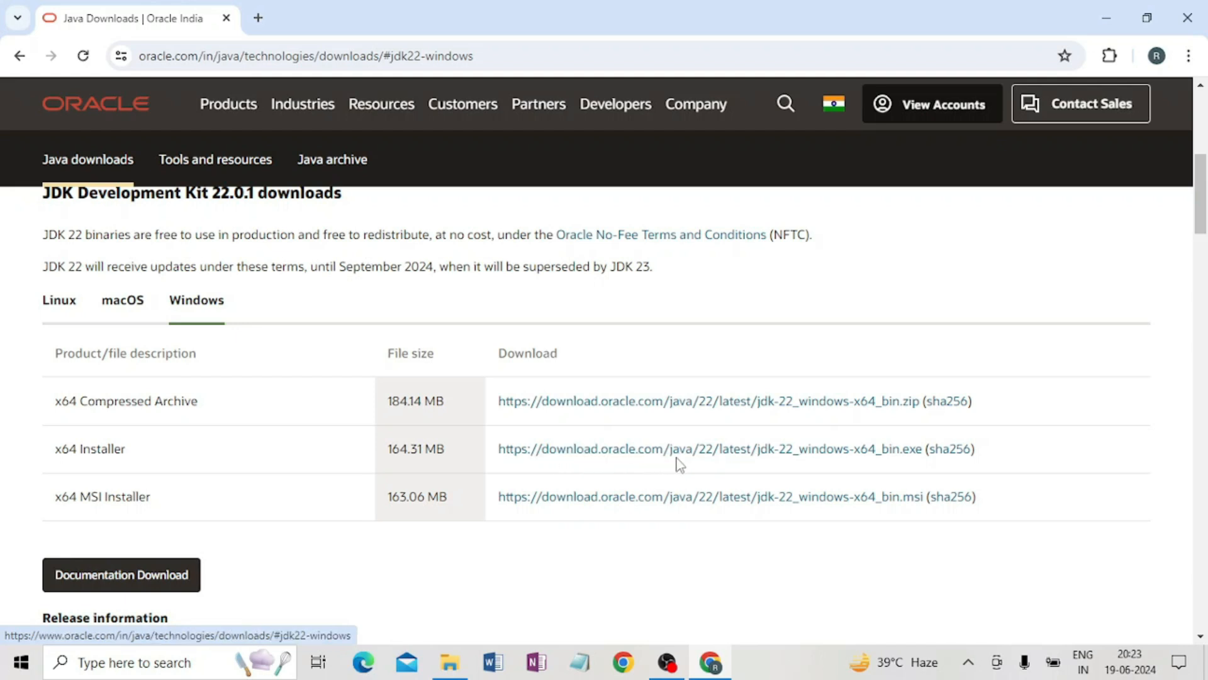
pyautogui.click(732, 459)
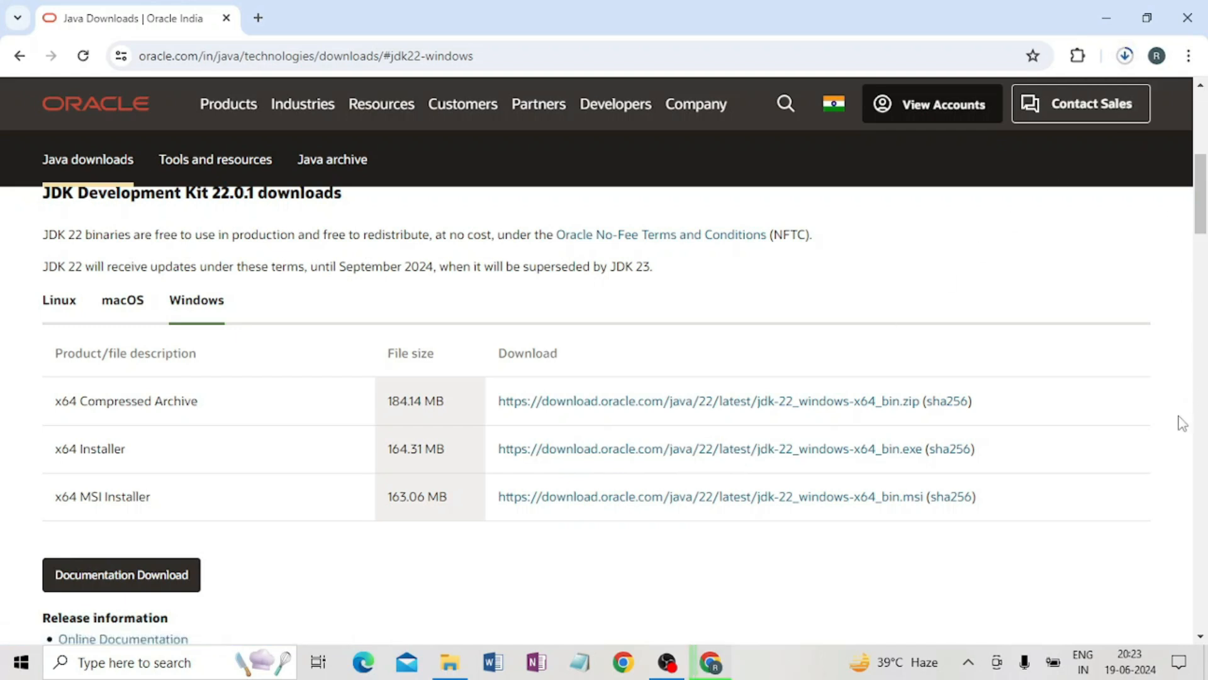
# Close the browser and launch the downloaded jdk-22_windows-x64_bin.exe installer from the Downloads folder.
pyautogui.moveTo(931, 114)
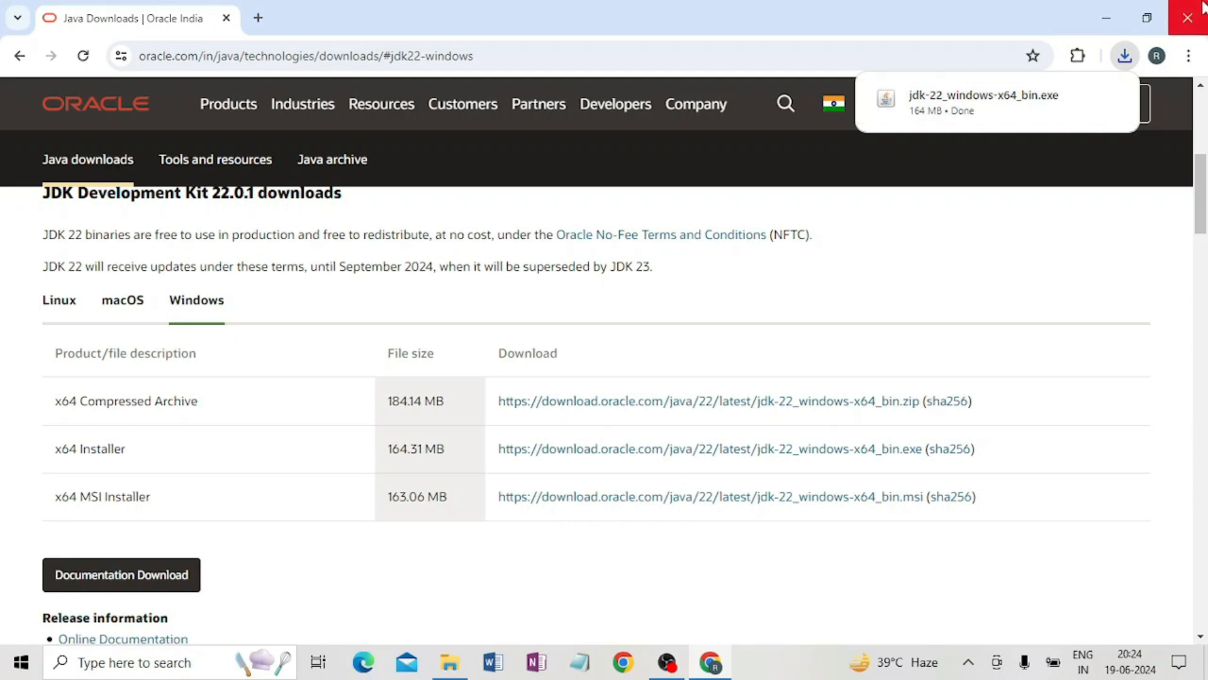
pyautogui.click(1187, 23)
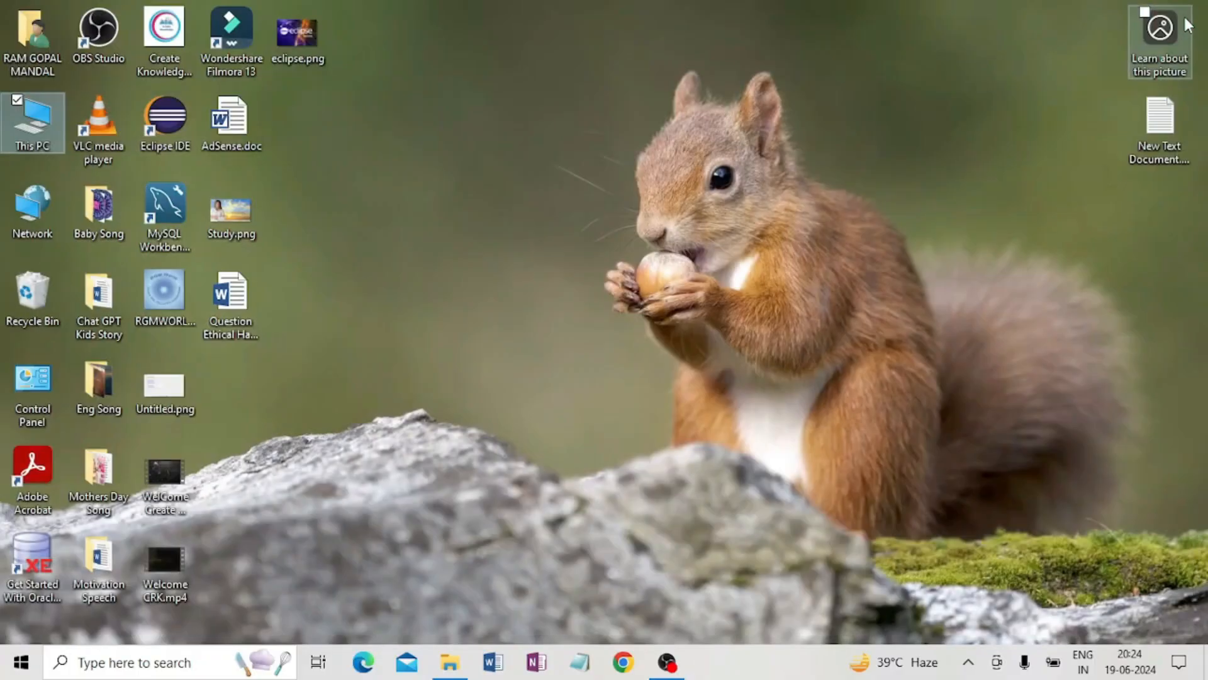
pyautogui.doubleClick(31, 119)
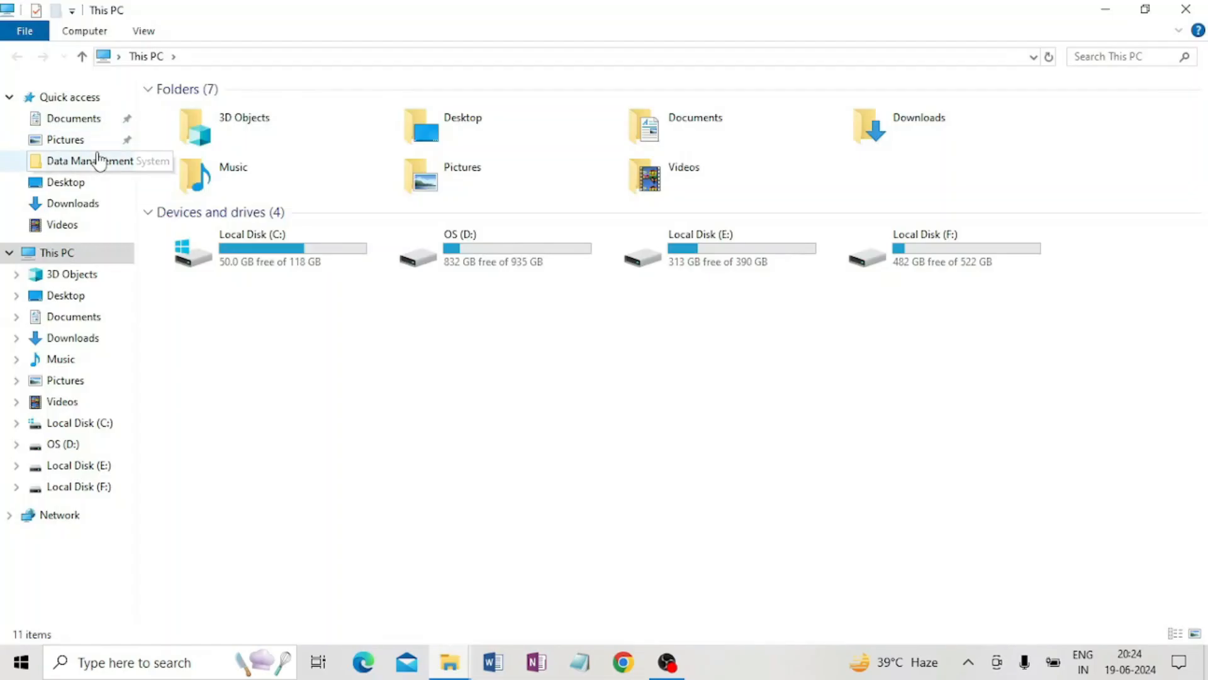
pyautogui.click(70, 204)
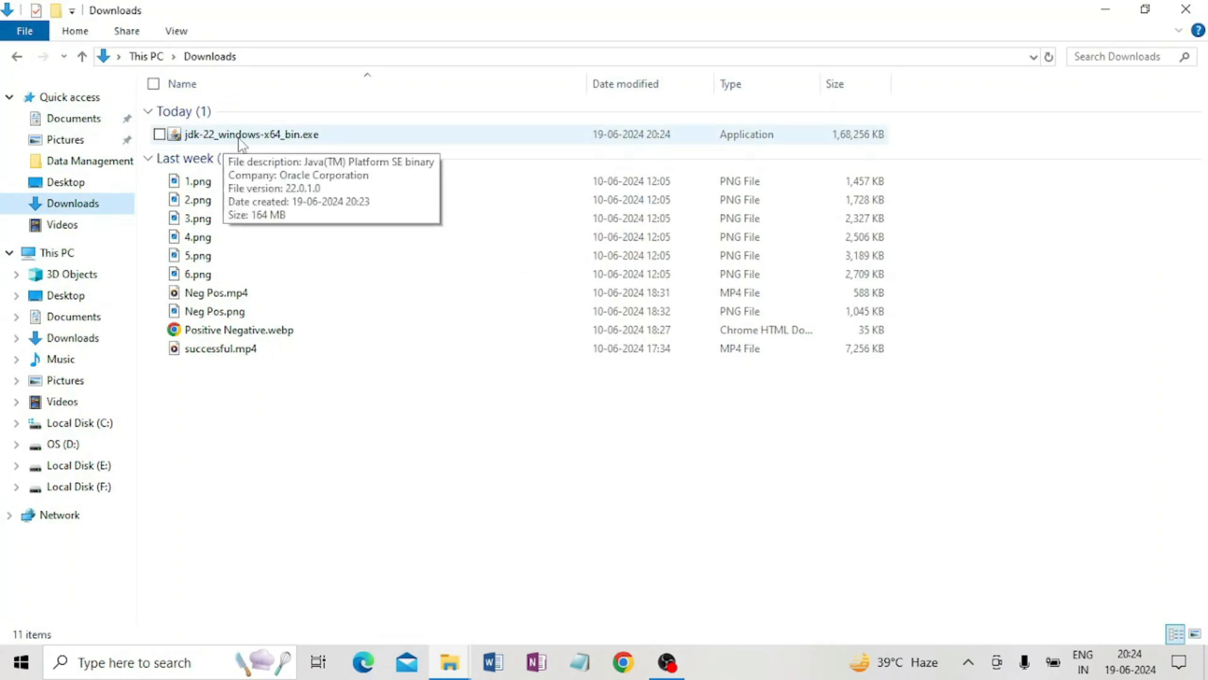
pyautogui.doubleClick(286, 146)
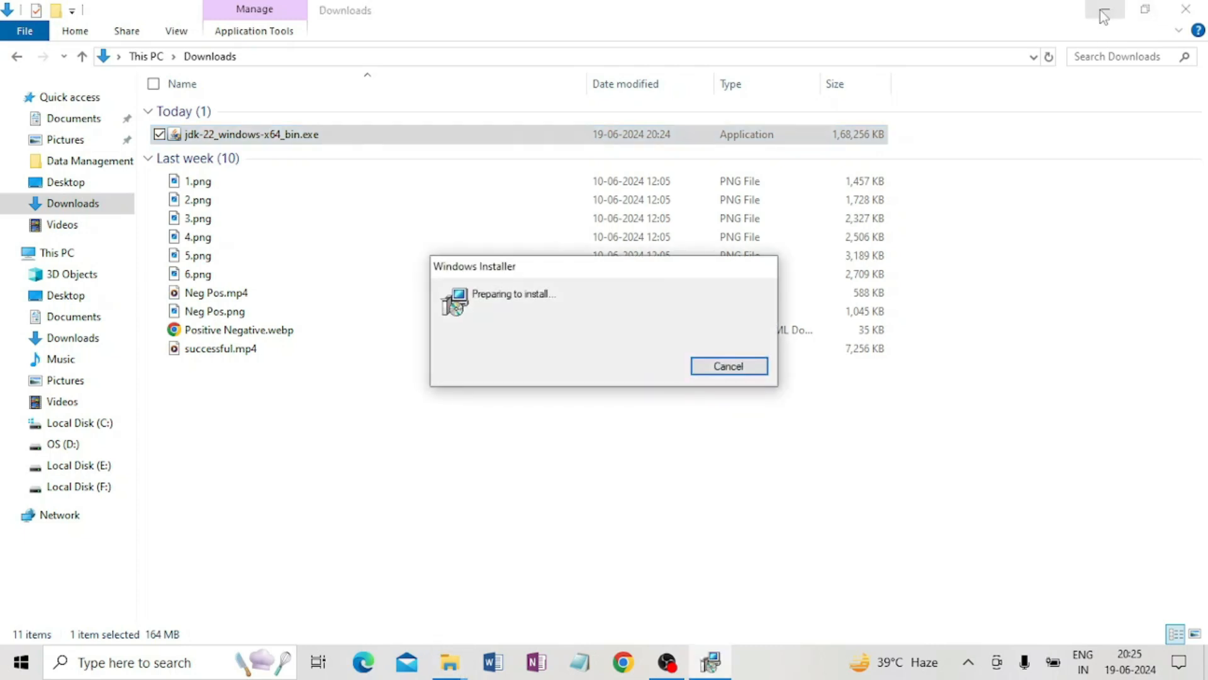
pyautogui.click(1105, 12)
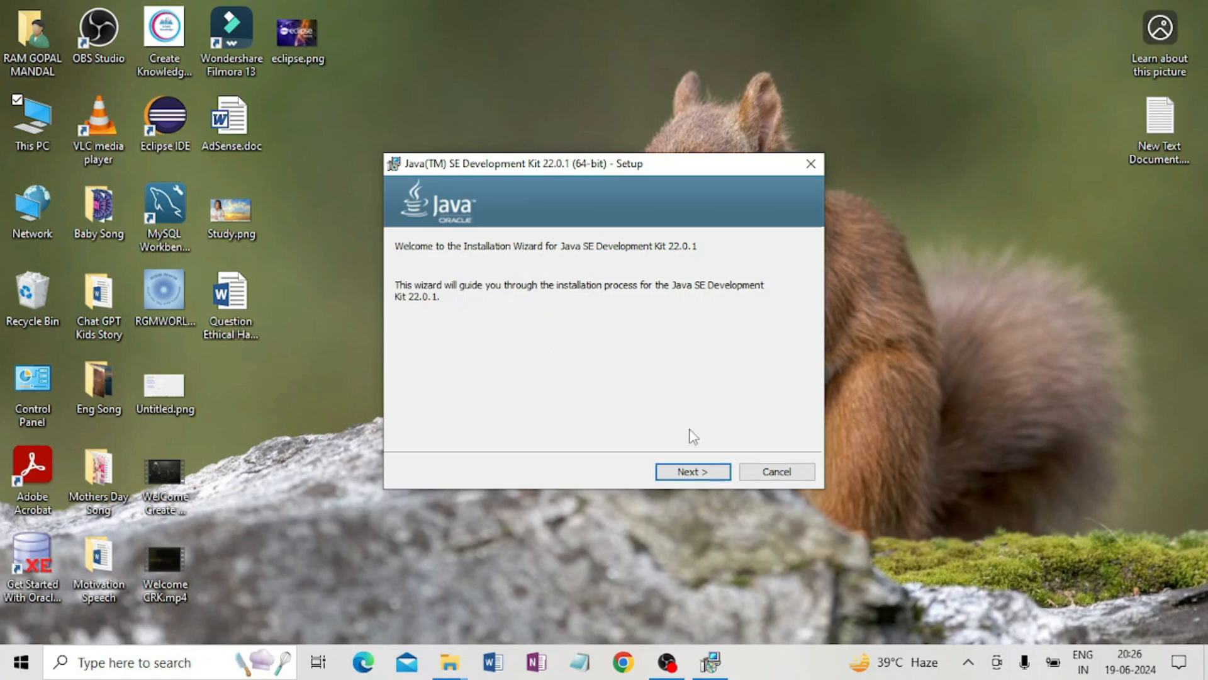
# Complete the JDK 22.0.1 setup wizard with the default destination folder C:\Program Files\Java\jdk-22\ and close it.
pyautogui.click(692, 474)
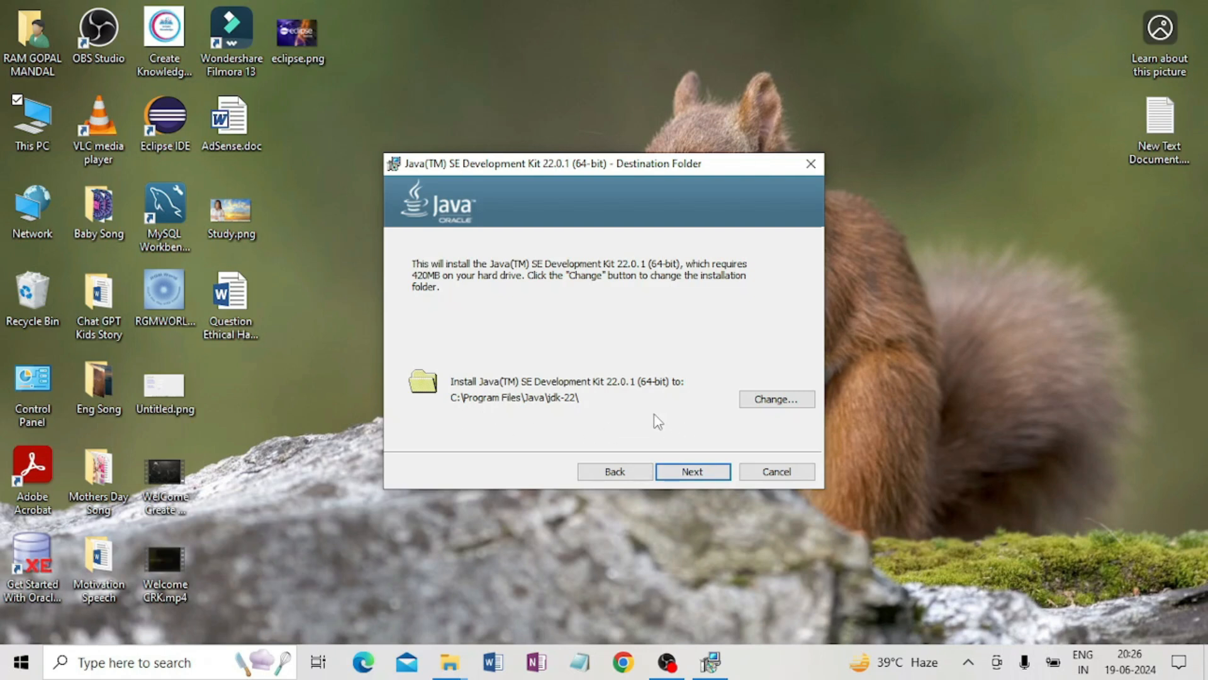
pyautogui.click(698, 474)
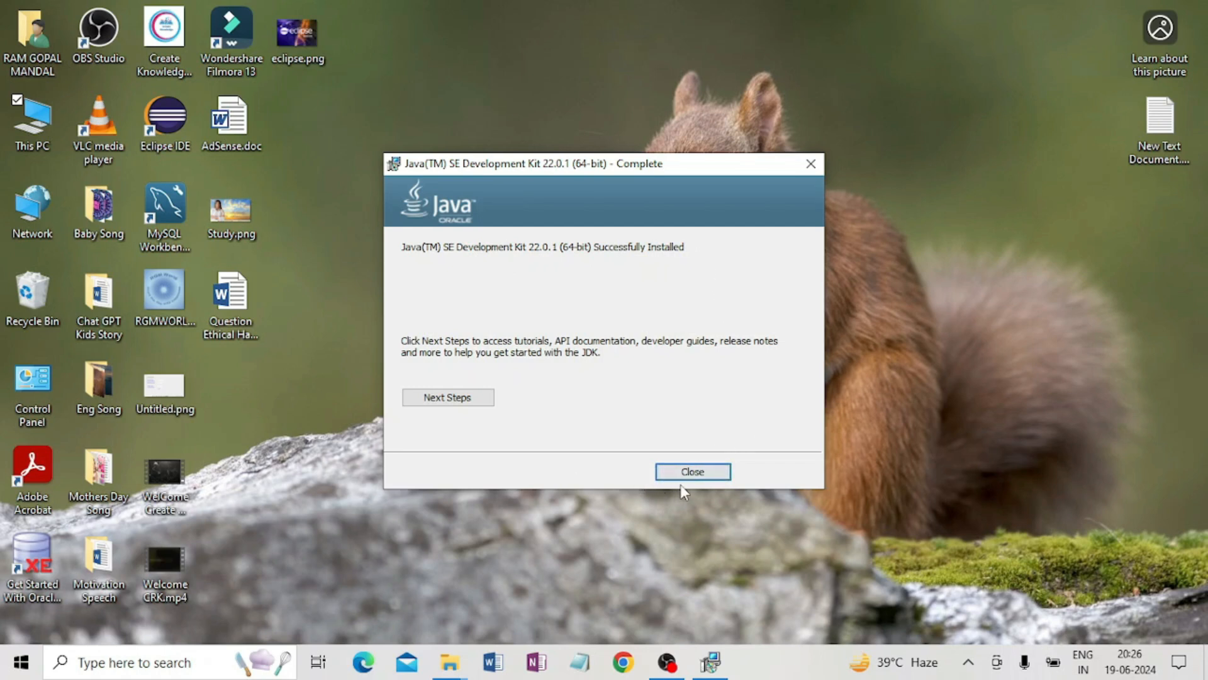
pyautogui.click(695, 472)
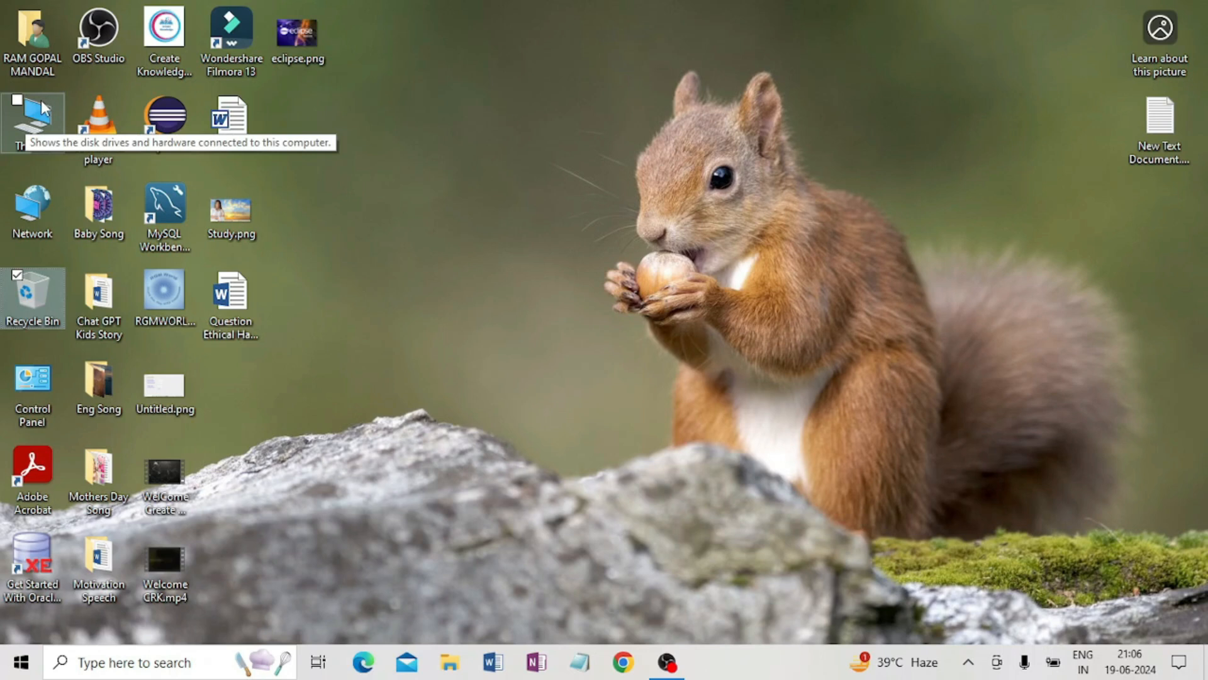
# Navigate File Explorer to the C:\Program Files\Java\jdk-22\bin folder.
pyautogui.doubleClick(44, 122)
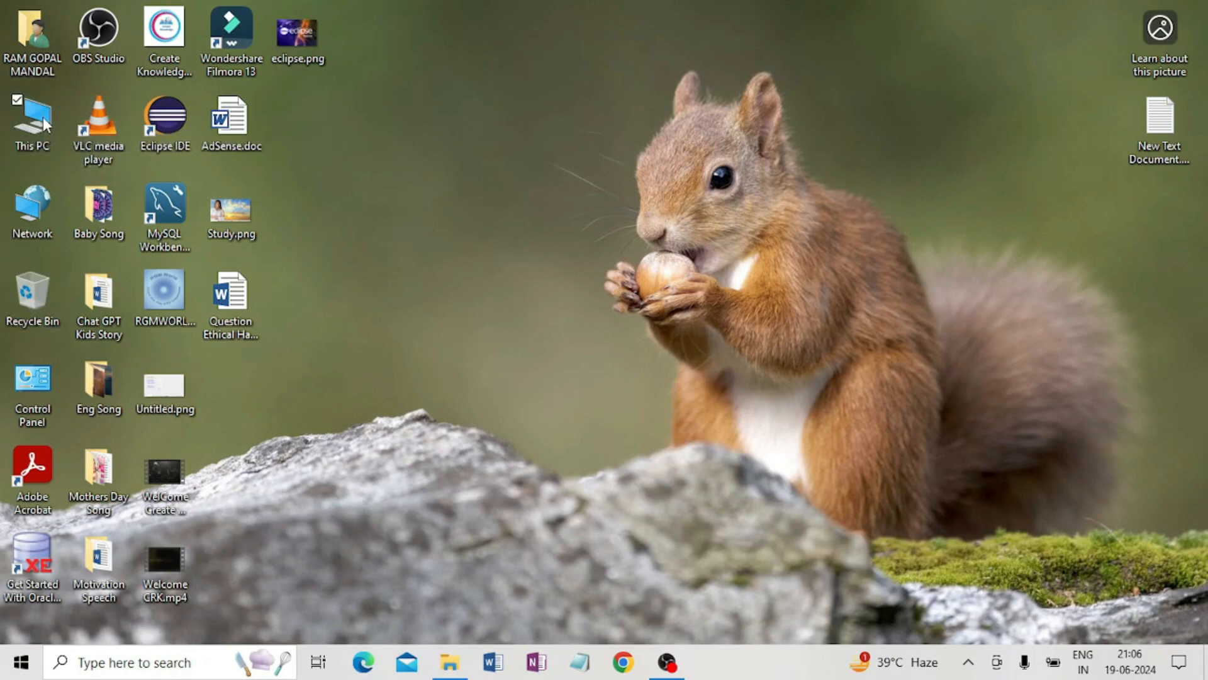
pyautogui.doubleClick(285, 254)
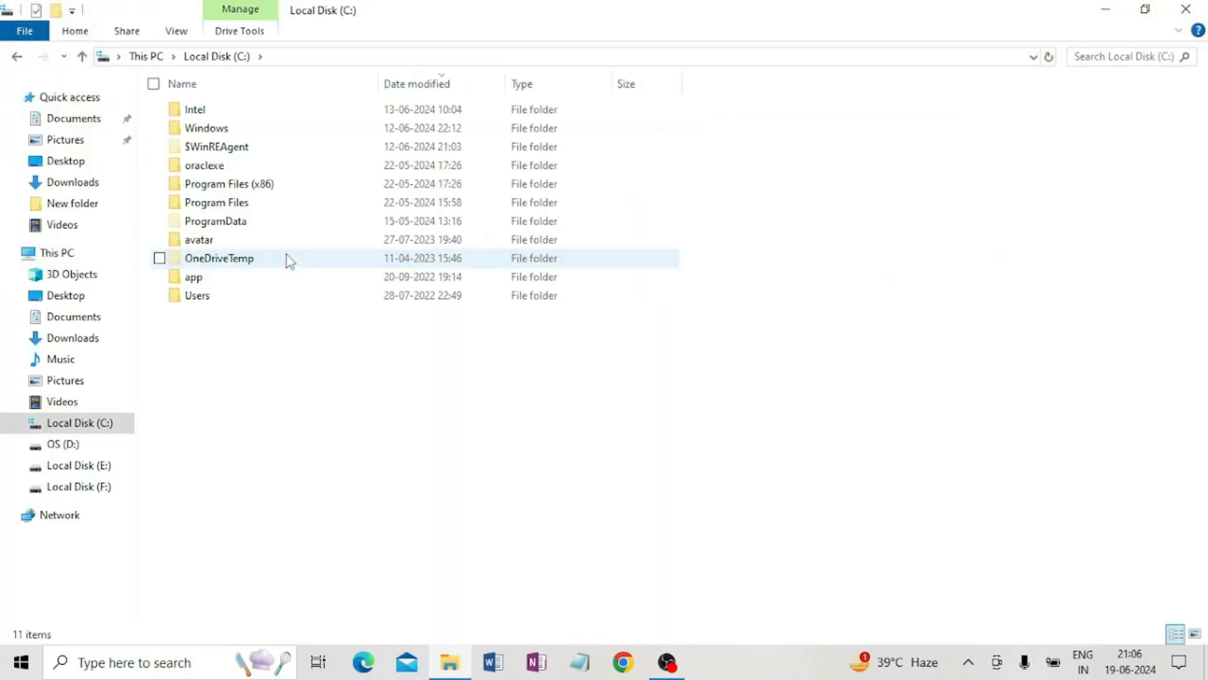
pyautogui.doubleClick(239, 208)
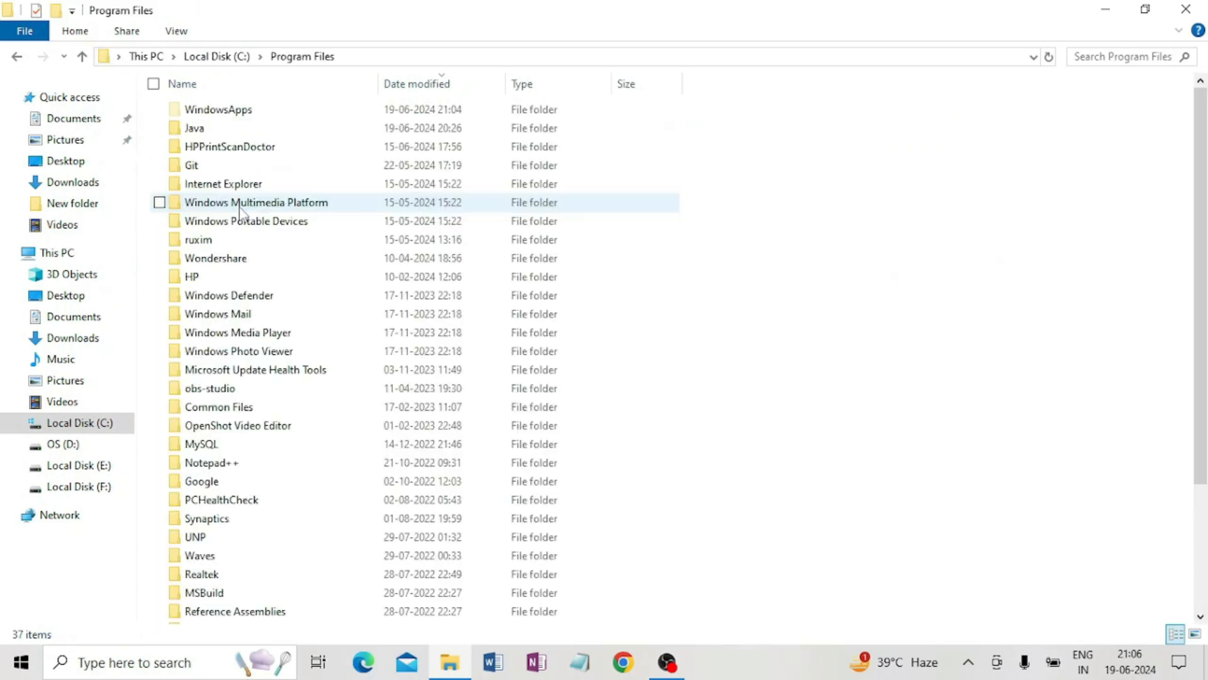
pyautogui.doubleClick(205, 129)
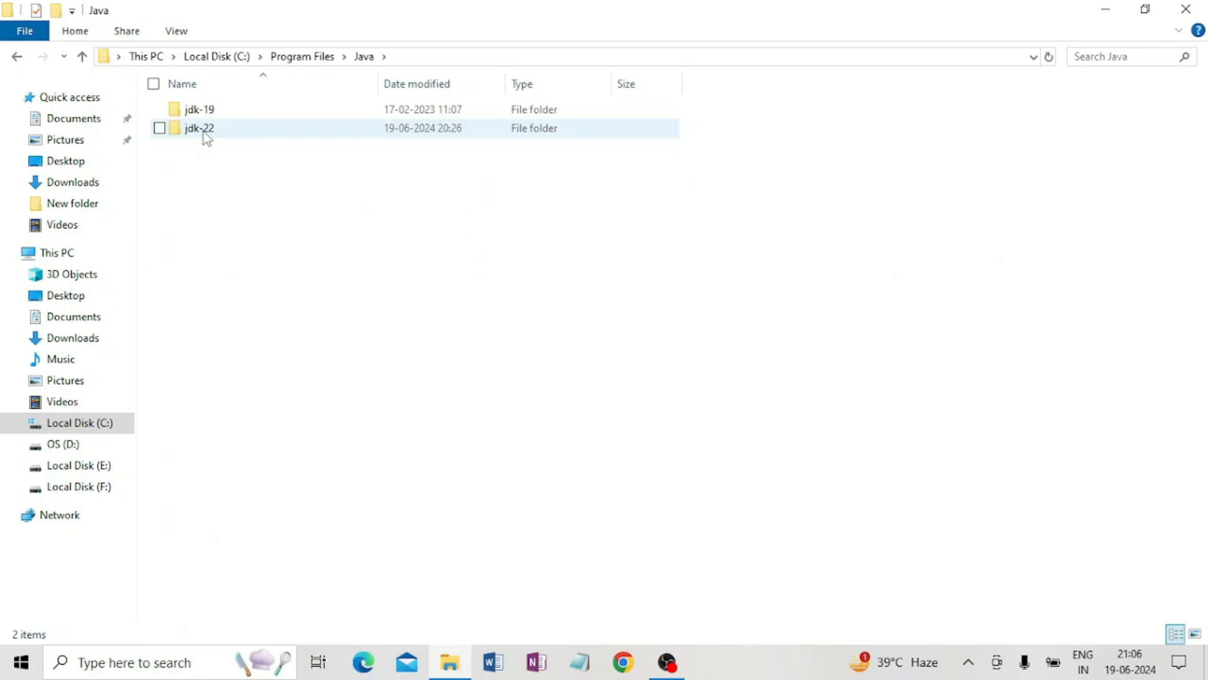
pyautogui.moveTo(214, 135)
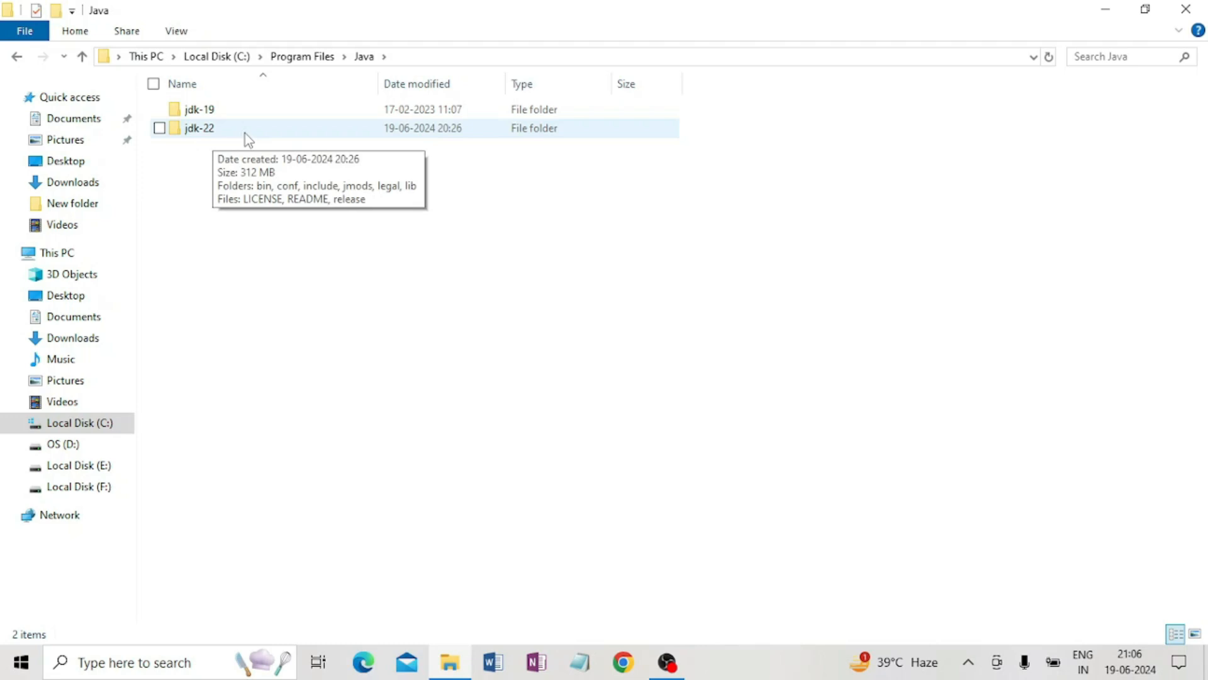
pyautogui.moveTo(283, 109)
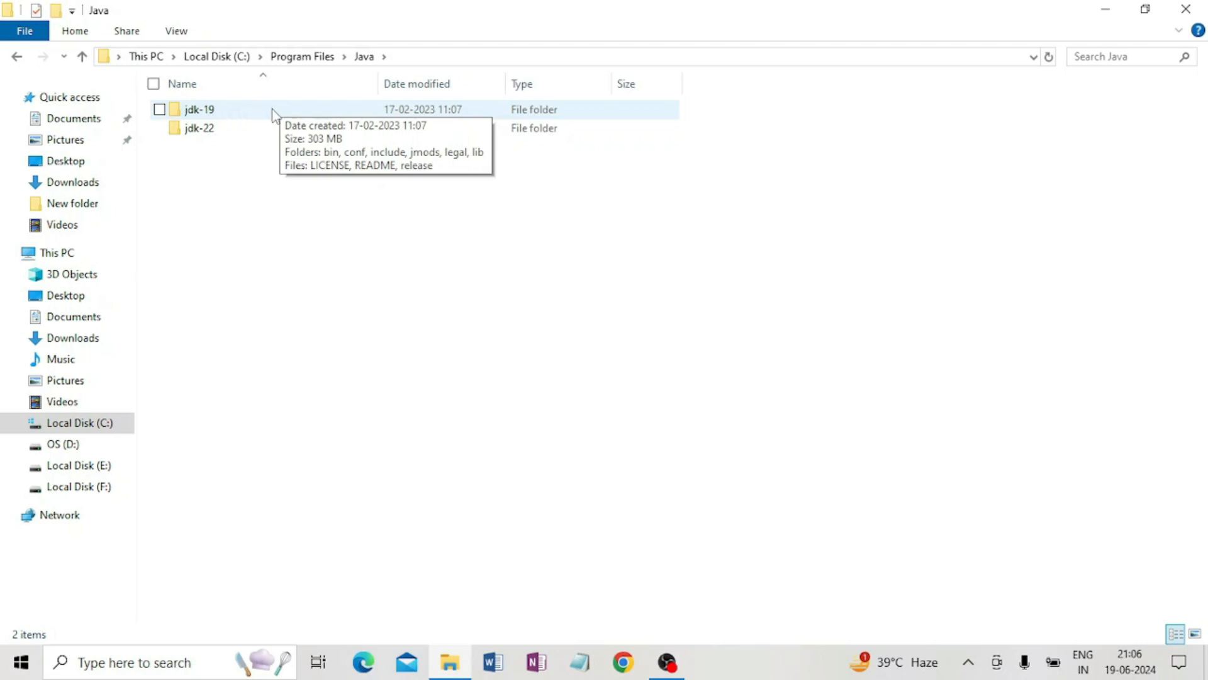
pyautogui.moveTo(261, 129)
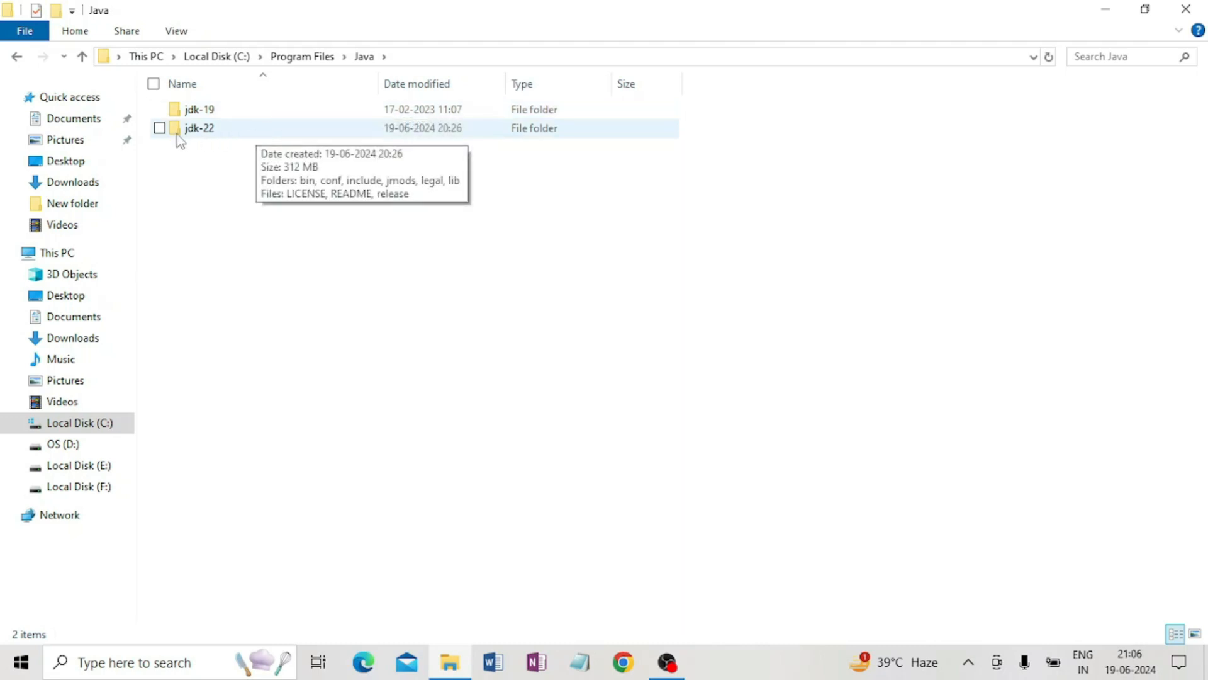
pyautogui.doubleClick(234, 134)
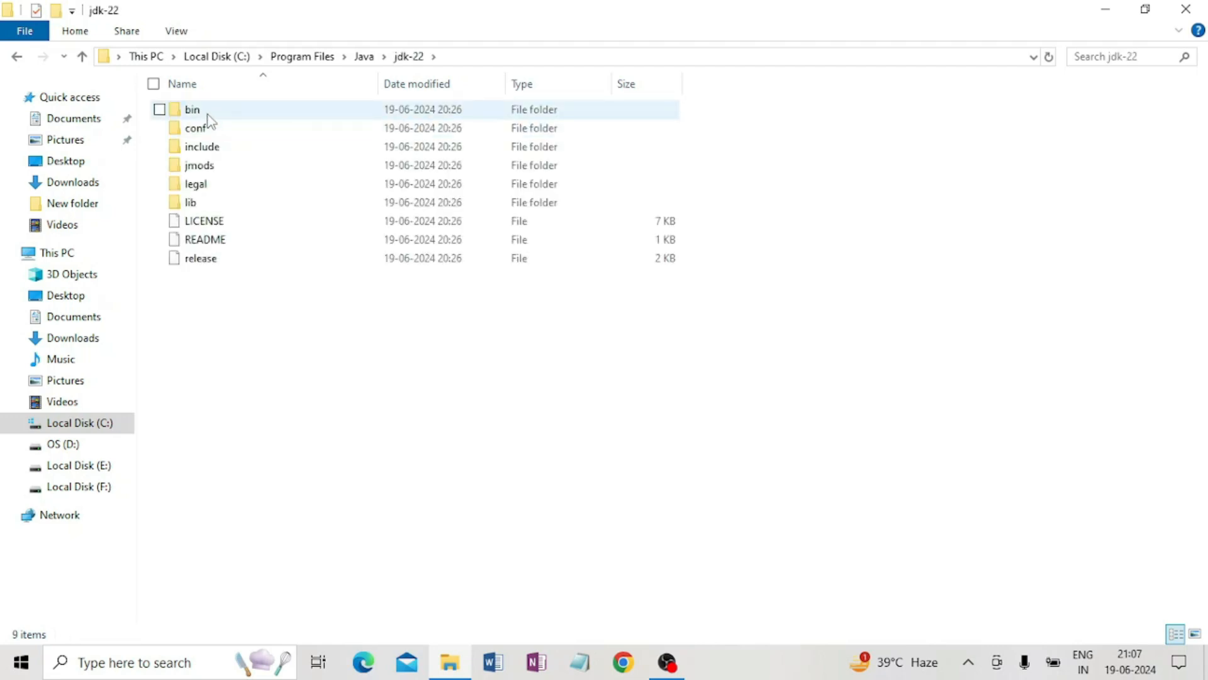
pyautogui.doubleClick(208, 114)
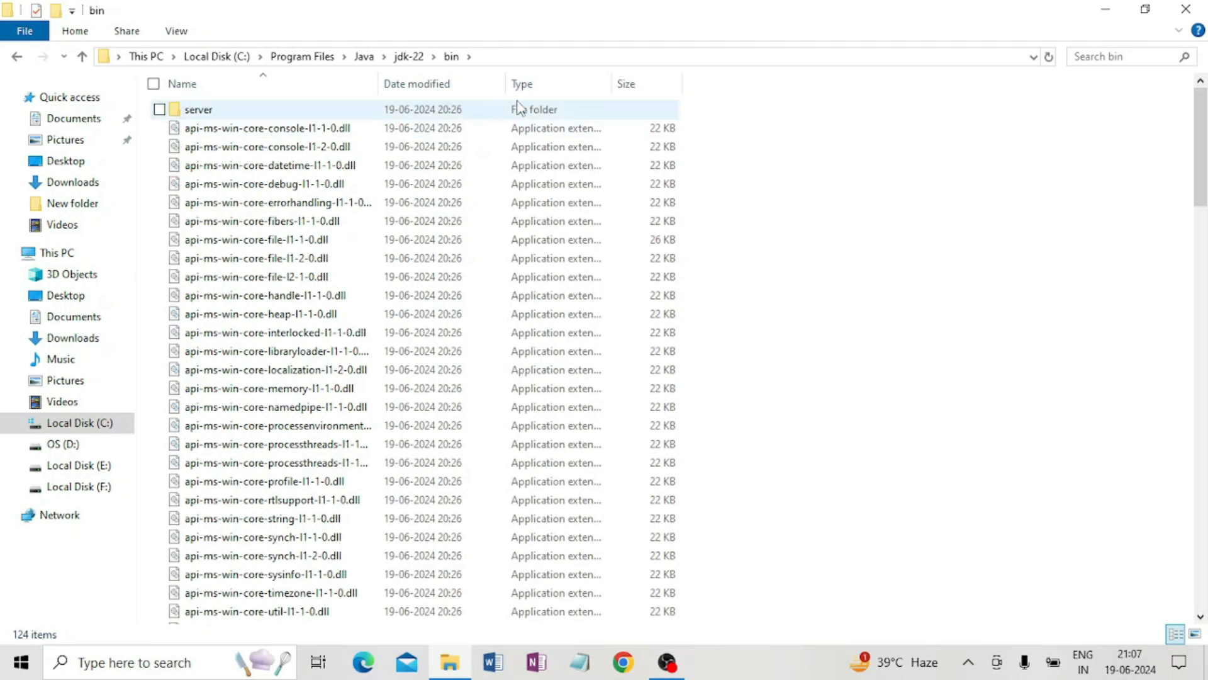
# Copy the bin folder's full path from the address bar and close File Explorer.
pyautogui.click(513, 57)
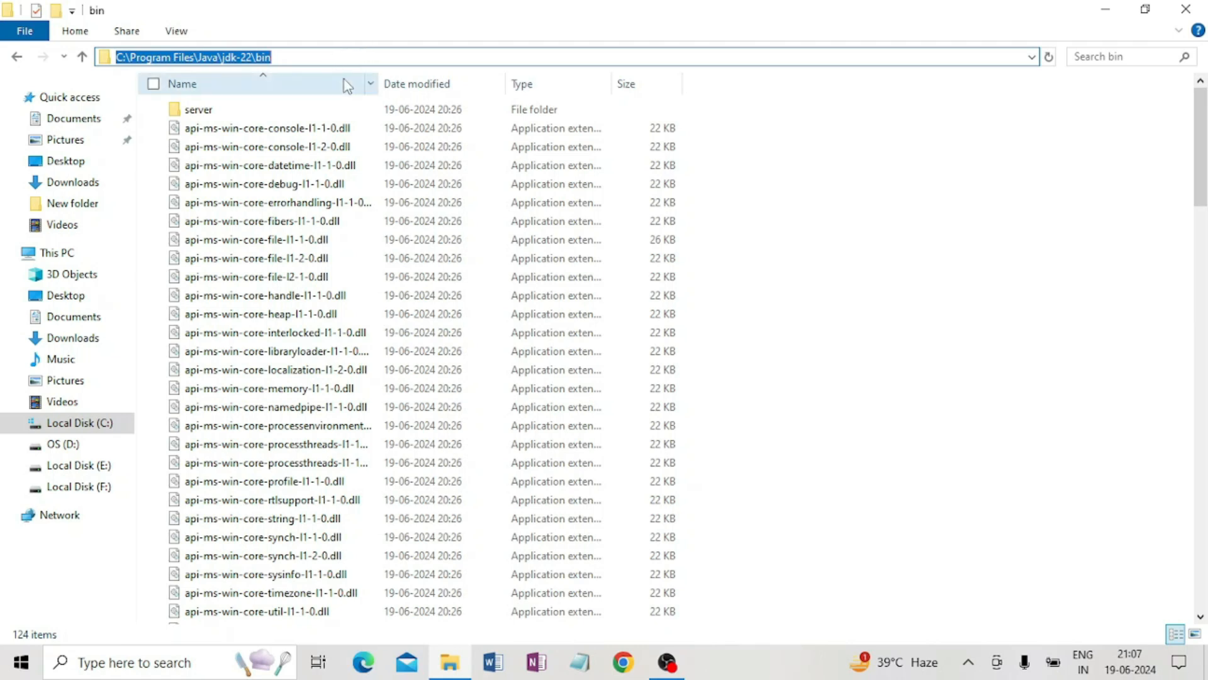
pyautogui.click(292, 58)
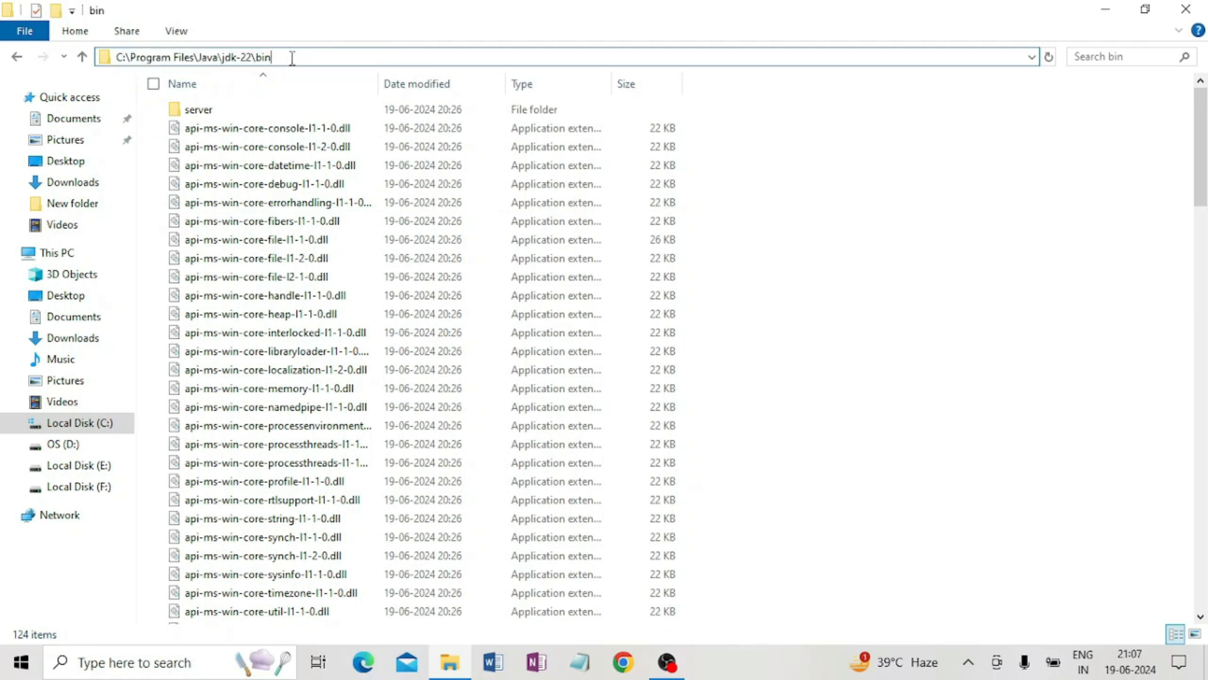
pyautogui.moveTo(292, 57); pyautogui.dragTo(109, 57)
pyautogui.hotkey('ctrl', 'c')
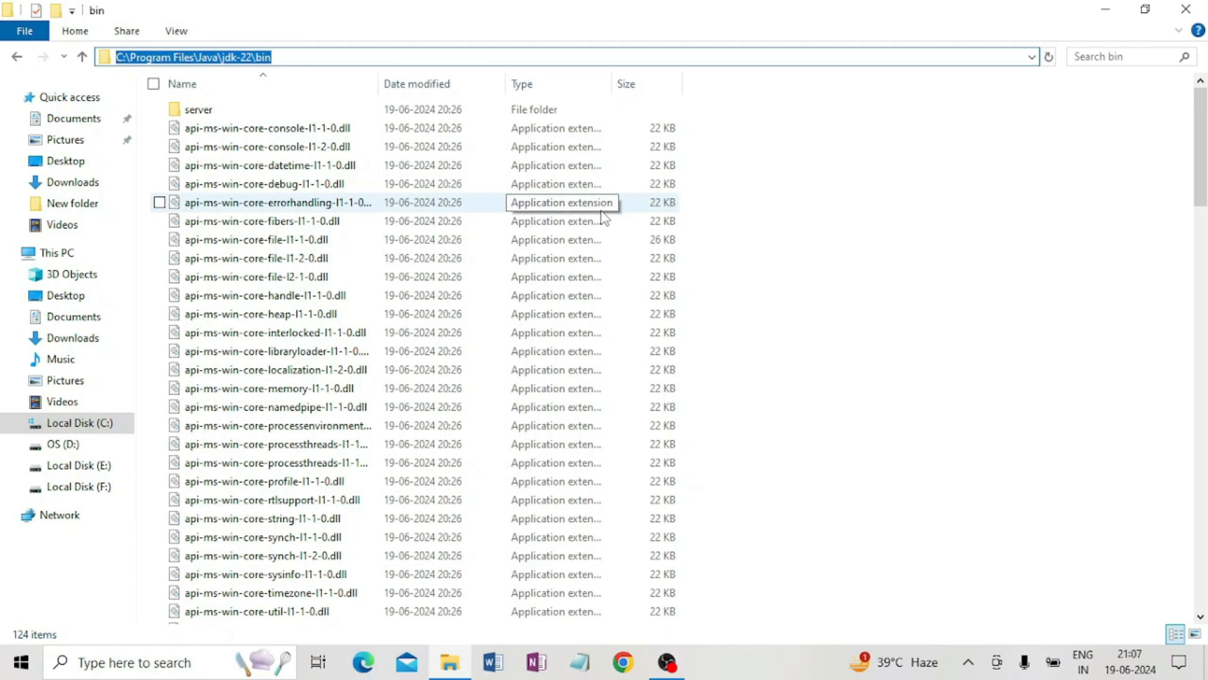
pyautogui.click(1188, 10)
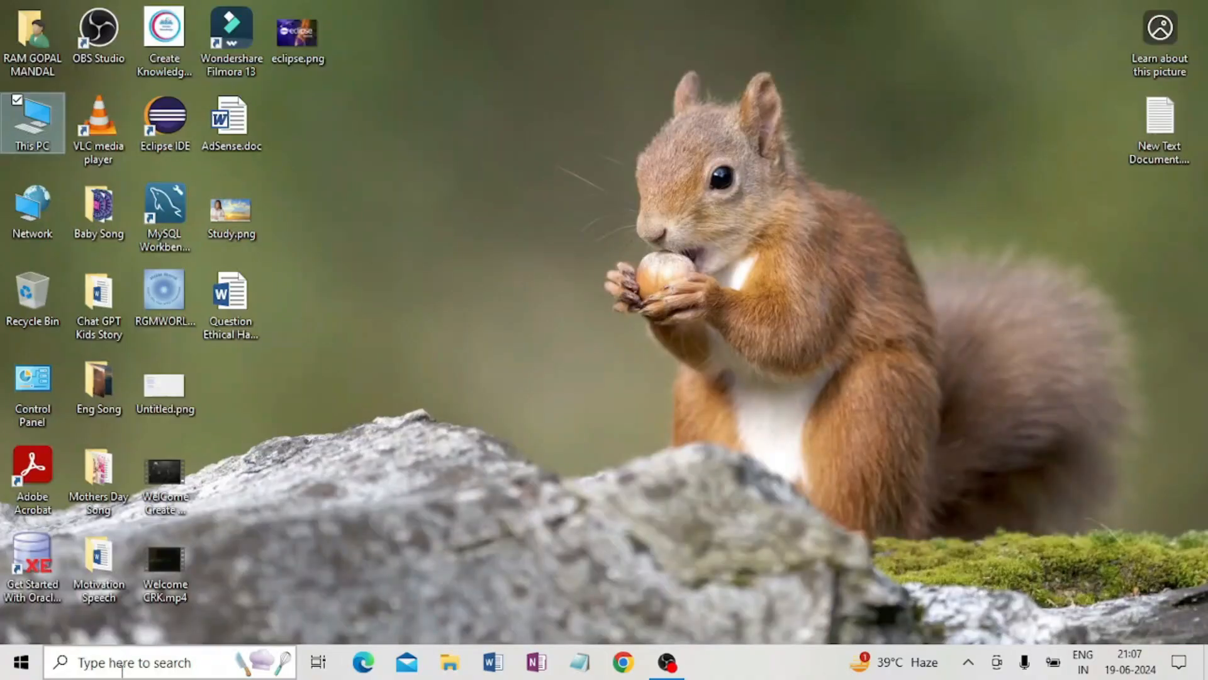
# Search for and open Edit the system environment variables, then open the Environment Variables dialog.
pyautogui.click(142, 662)
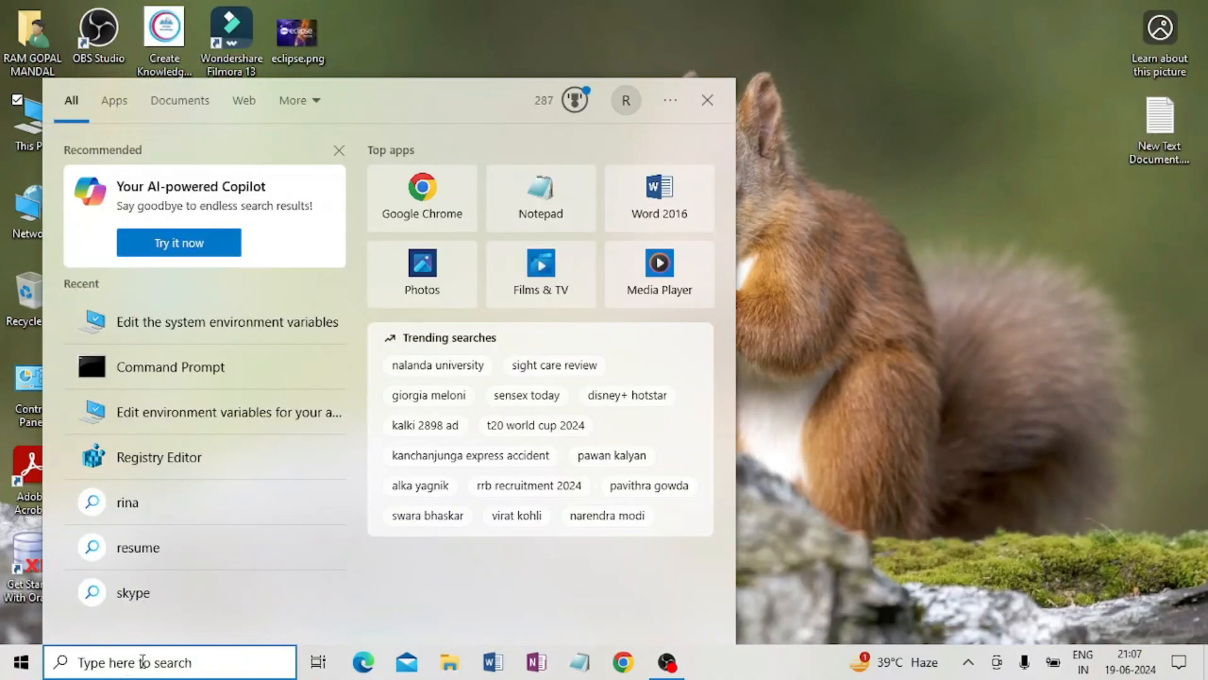
pyautogui.write('en')
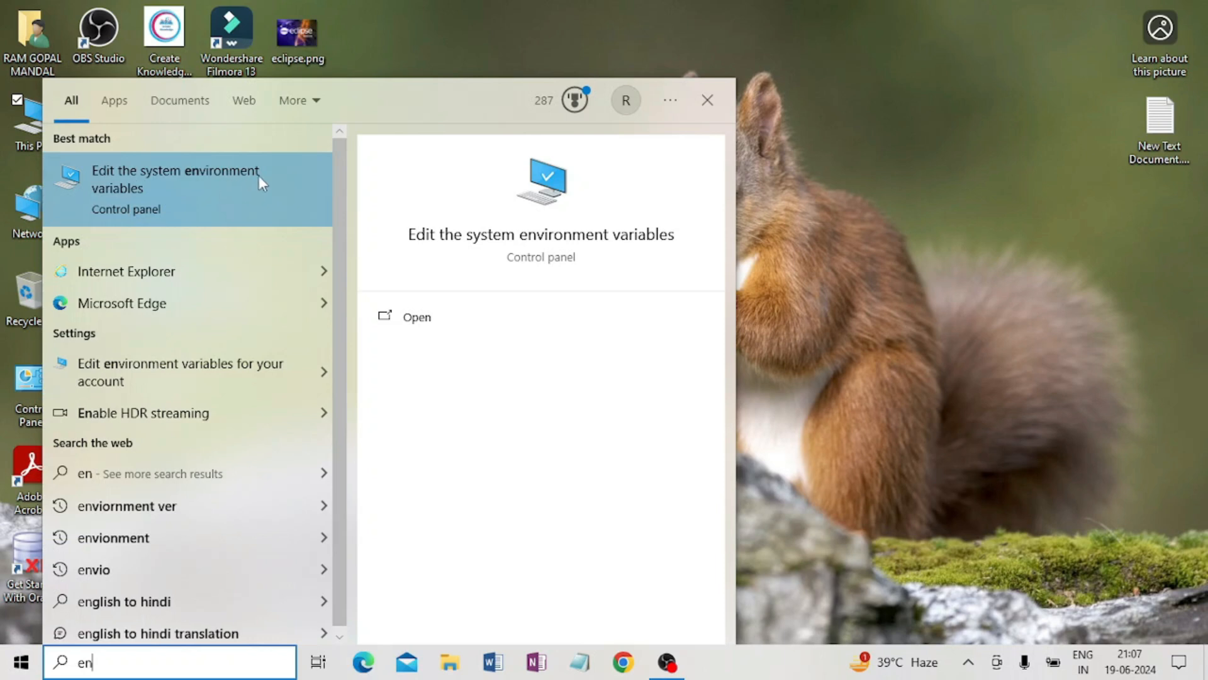
pyautogui.click(151, 181)
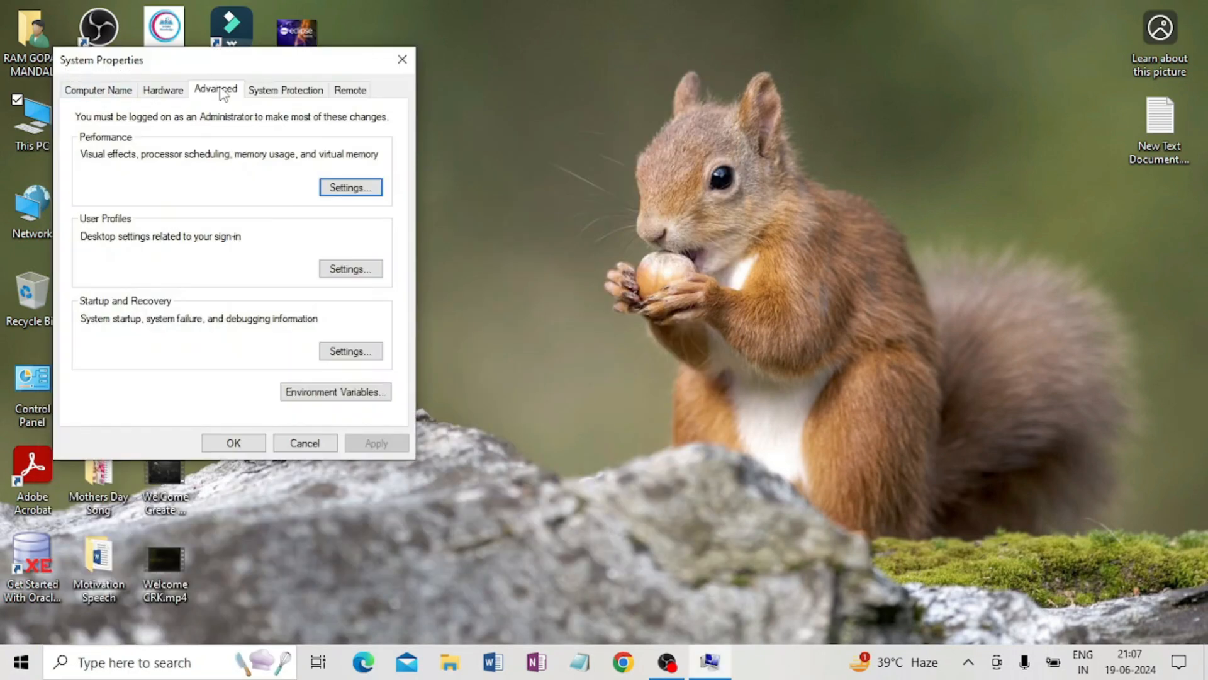
pyautogui.click(338, 394)
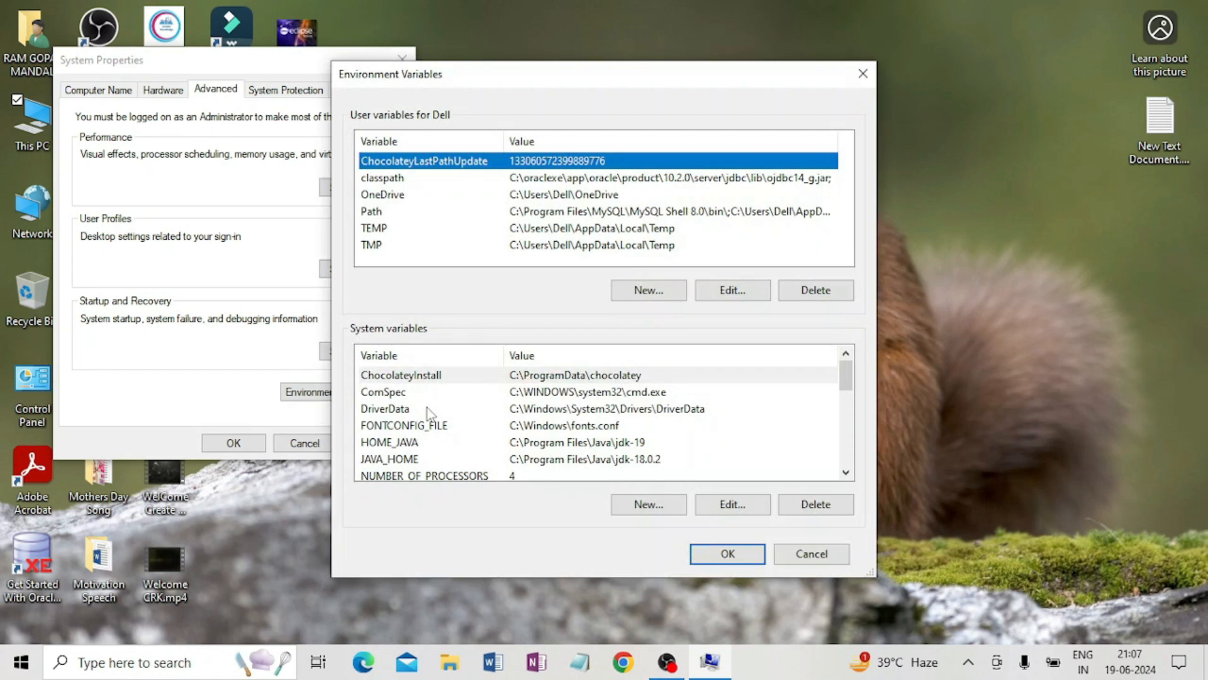
# Add the copied C:\Program Files\Java\jdk-22\bin path as a new entry in the system PATH variable and confirm all dialogs.
pyautogui.scroll(-1, 455, 392)
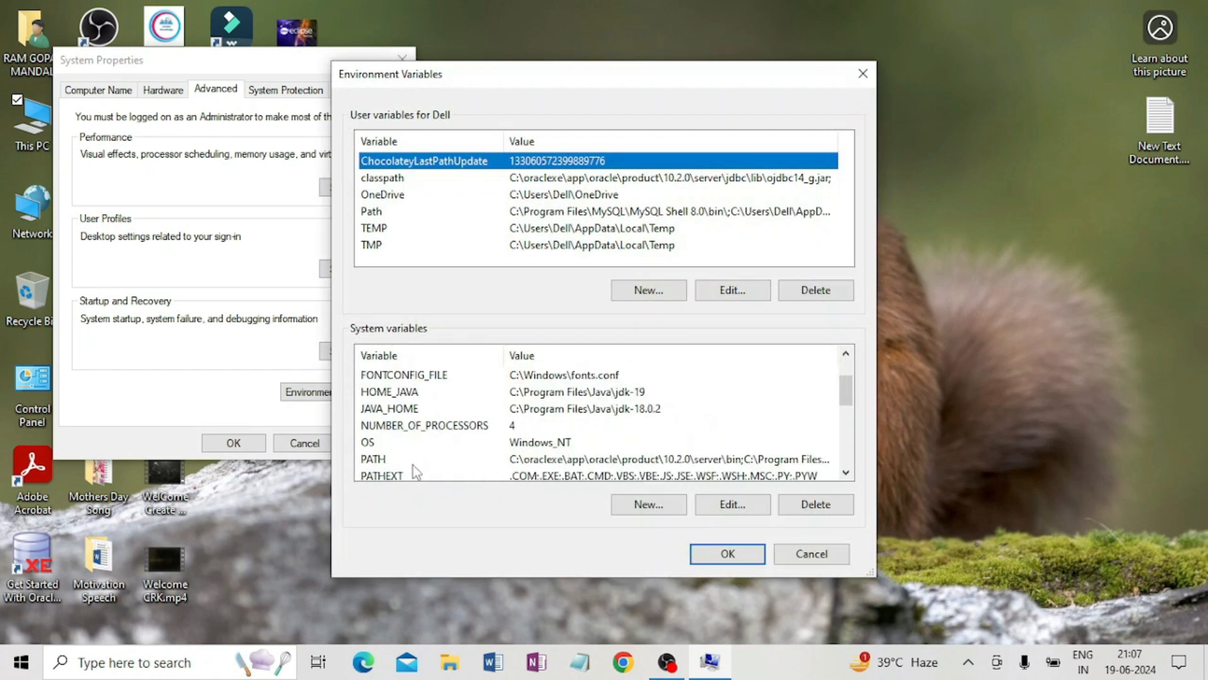
pyautogui.click(612, 460)
pyautogui.doubleClick(612, 461)
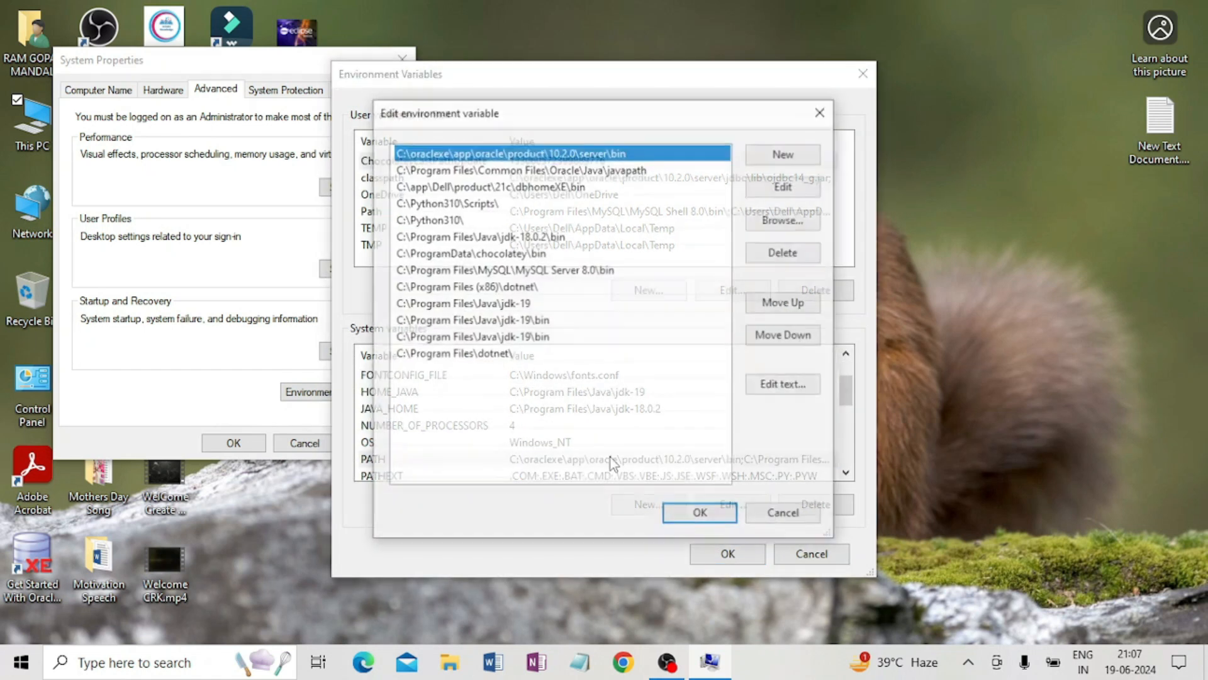
pyautogui.click(787, 157)
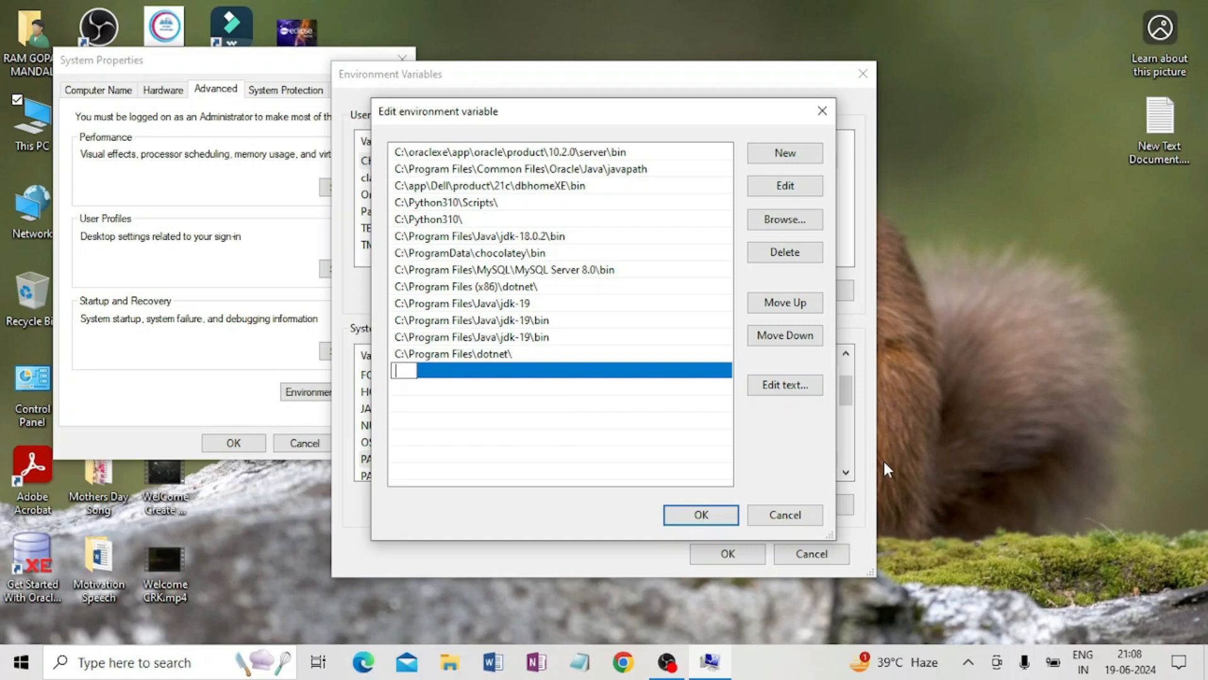
pyautogui.hotkey('ctrl', 'v')
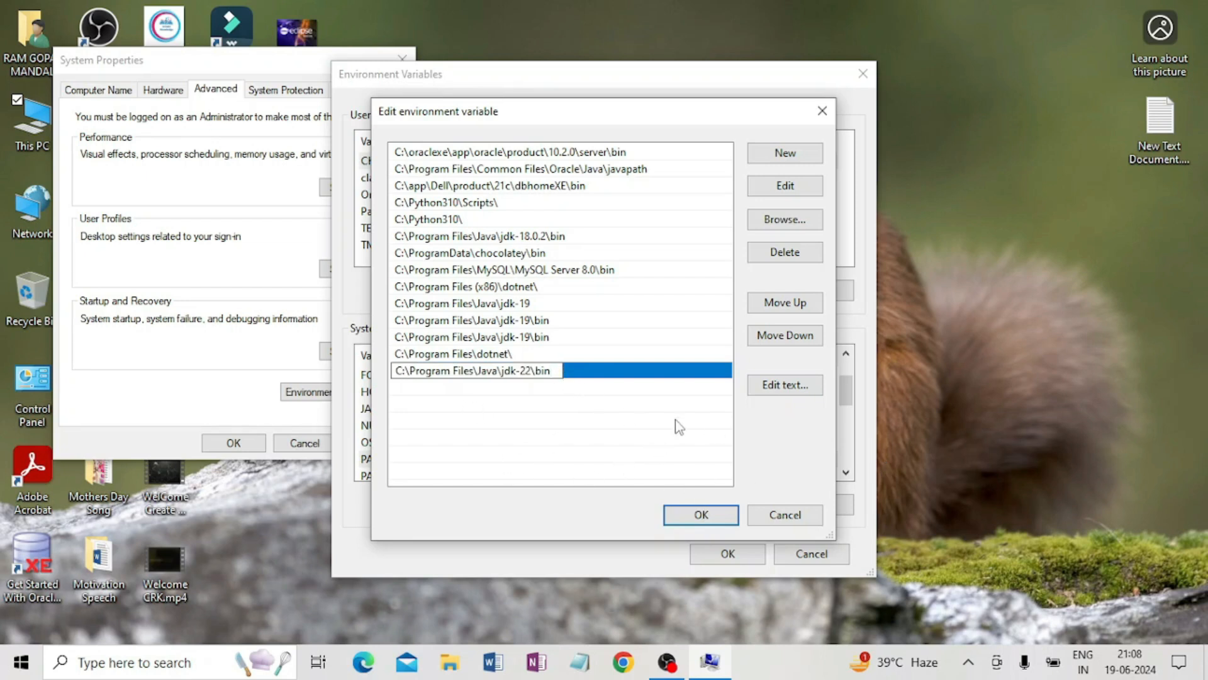
pyautogui.click(705, 518)
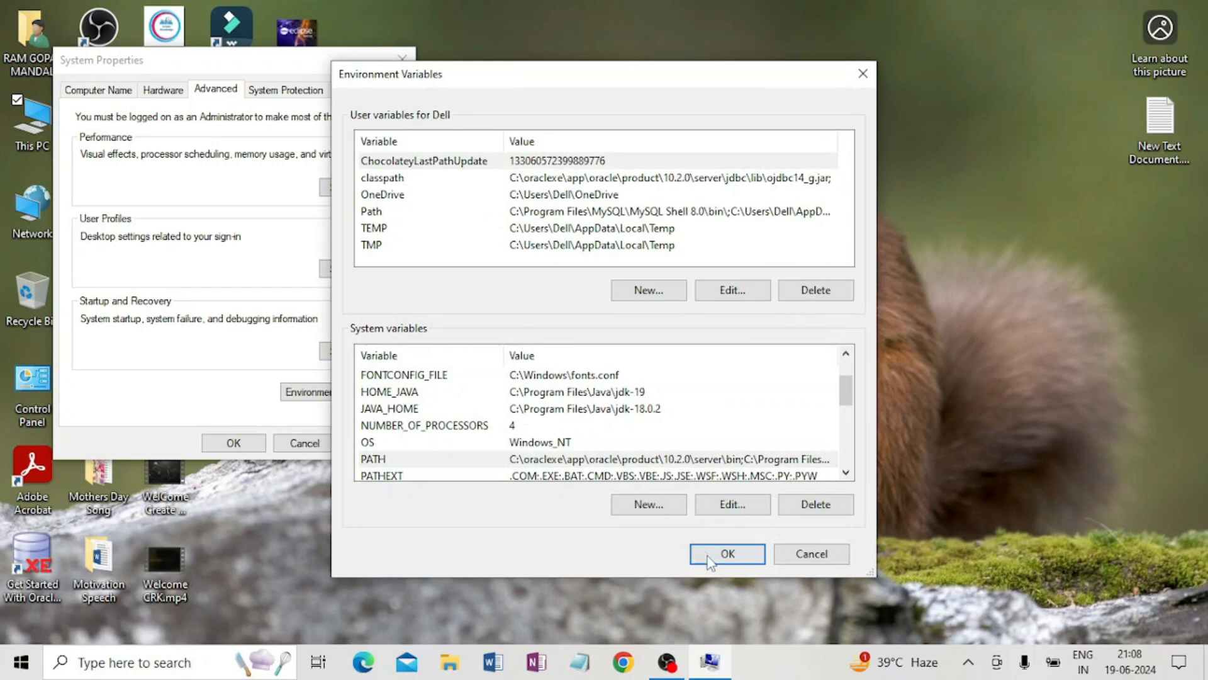
pyautogui.click(730, 562)
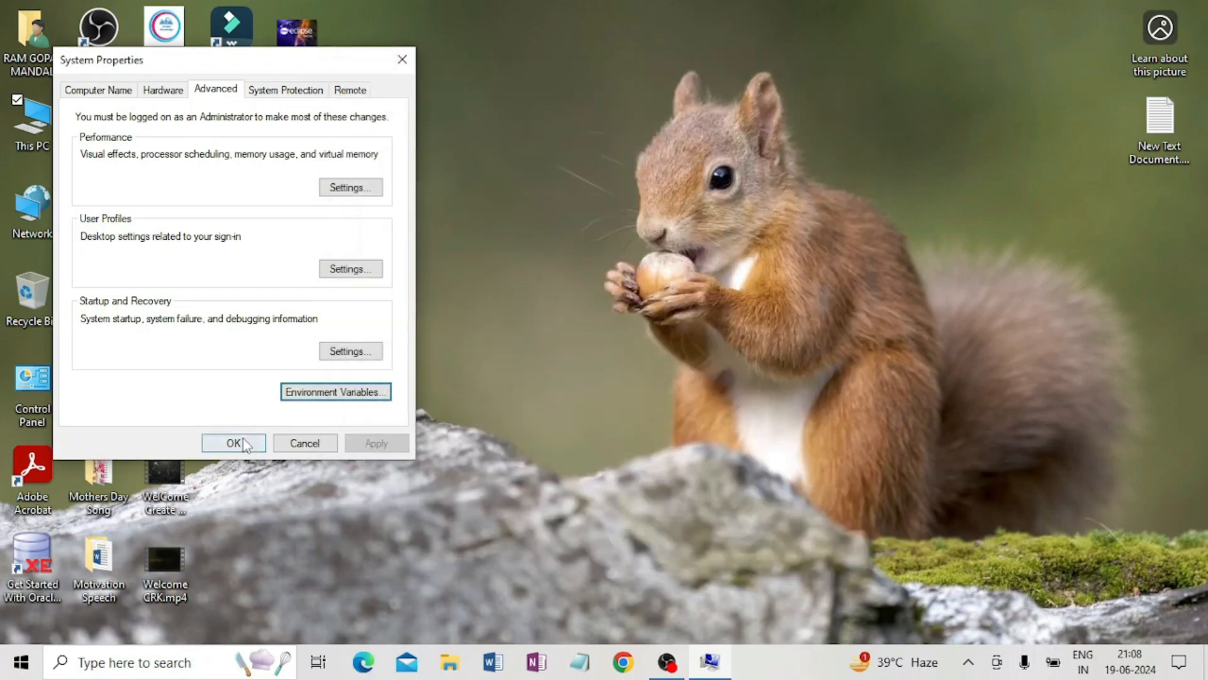
pyautogui.click(233, 441)
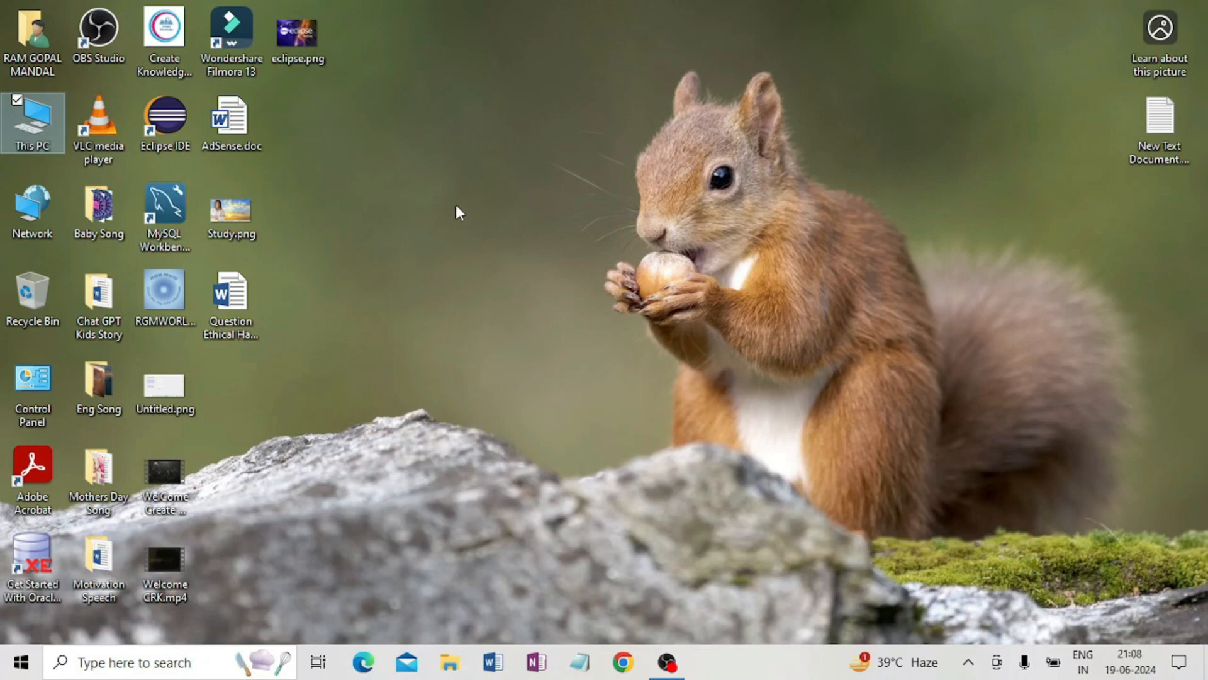
# Open Command Prompt, run java --version to check the installed Java, and close the window.
pyautogui.press('super')
pyautogui.write('cmd')
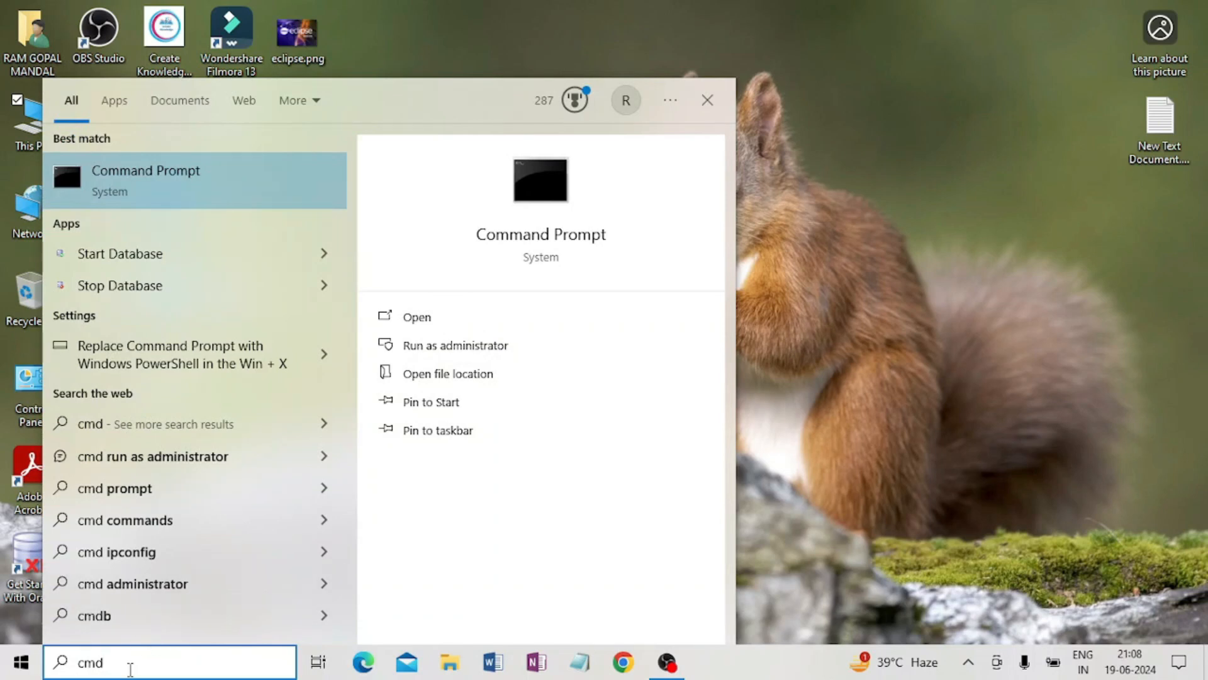
pyautogui.press('Return')
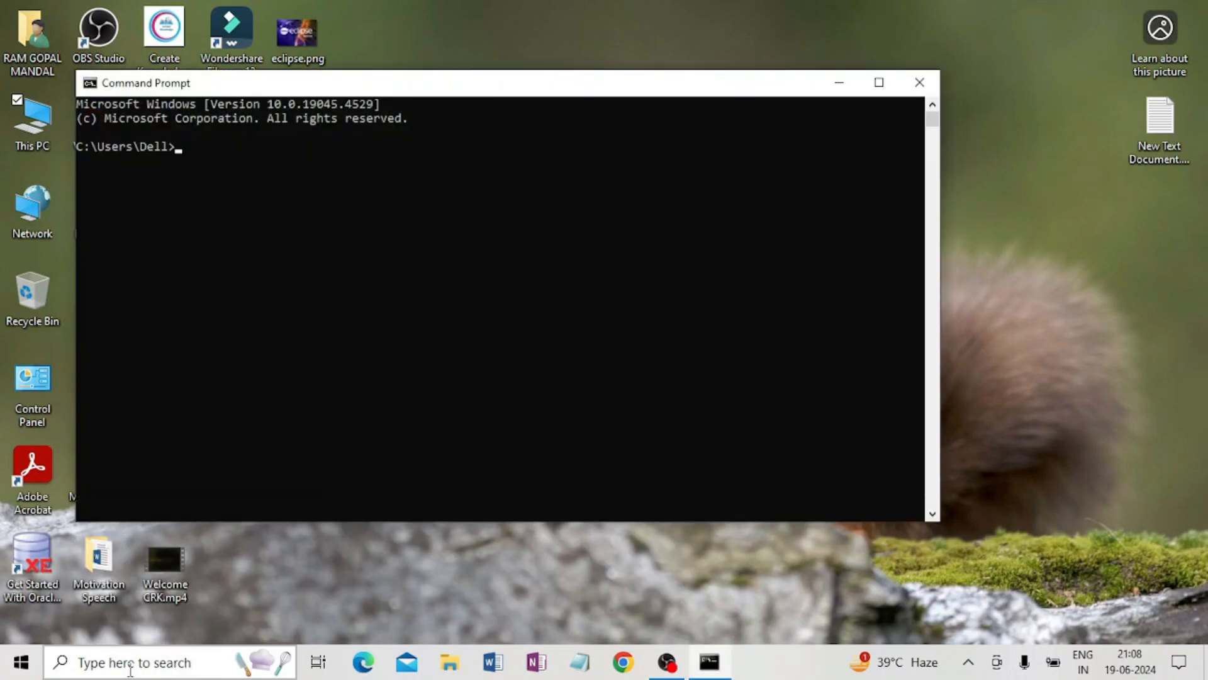
pyautogui.write('java --version')
pyautogui.press('Return')
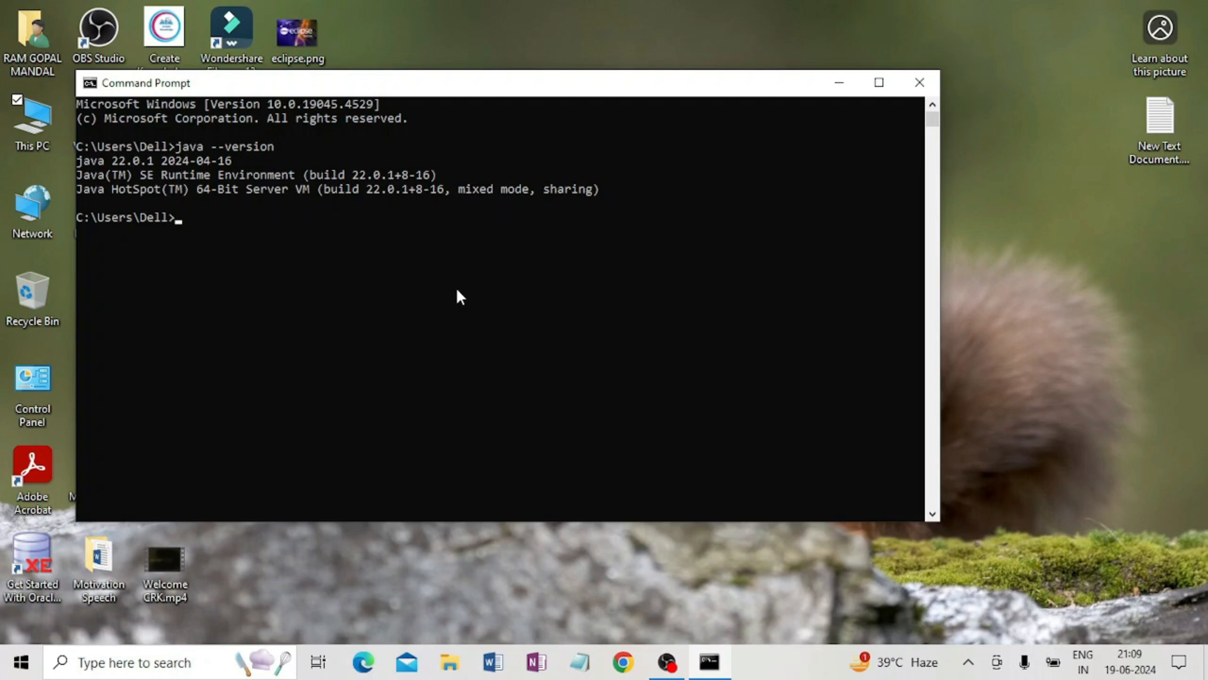
pyautogui.click(919, 82)
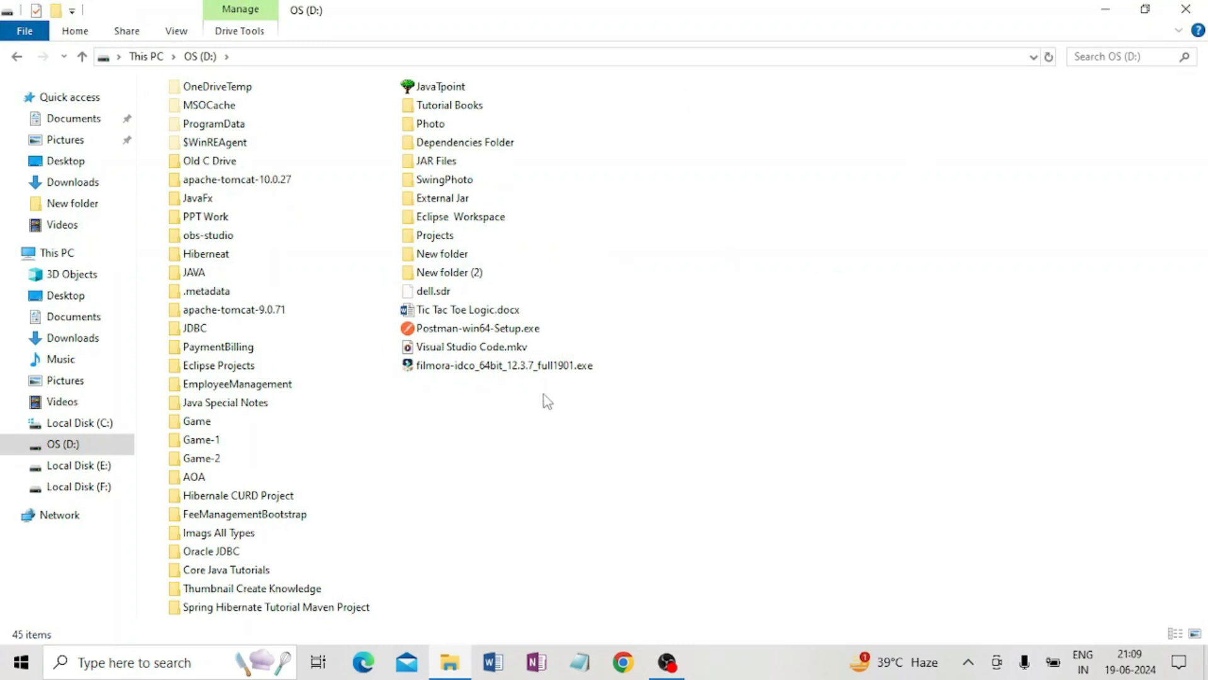
# Create a new folder named JavaExample on drive D: and open it.
pyautogui.hotkey('ctrl', 'shift', 'n')
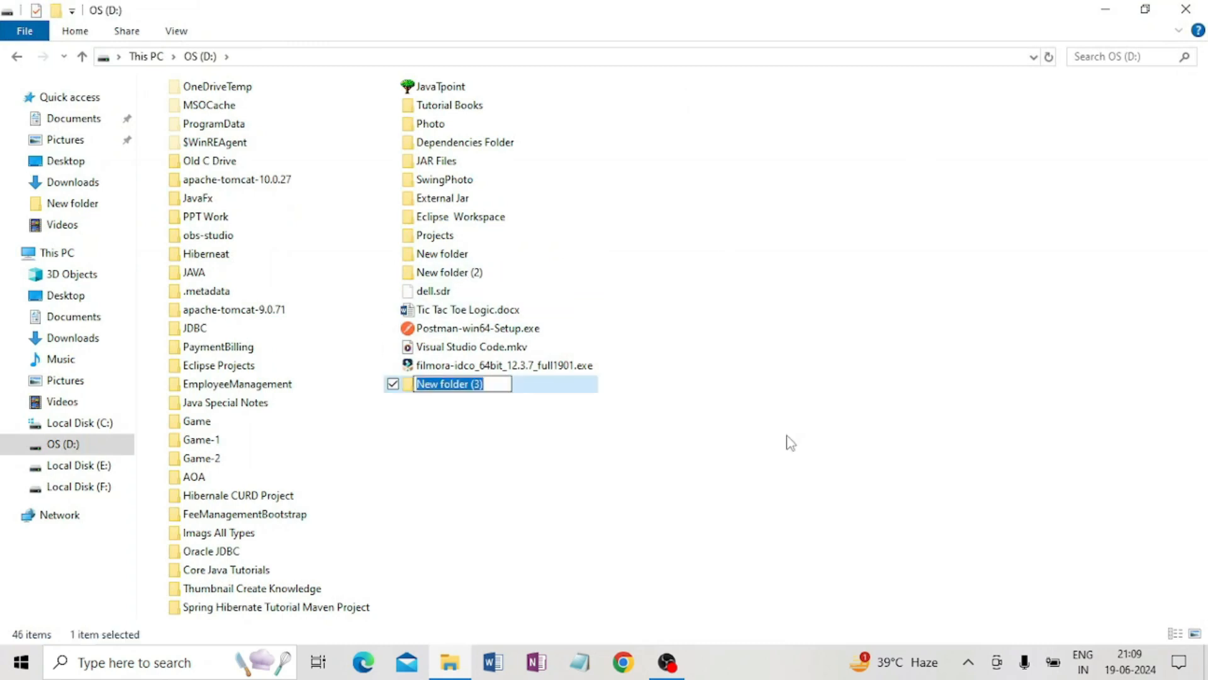
pyautogui.write('Jav')
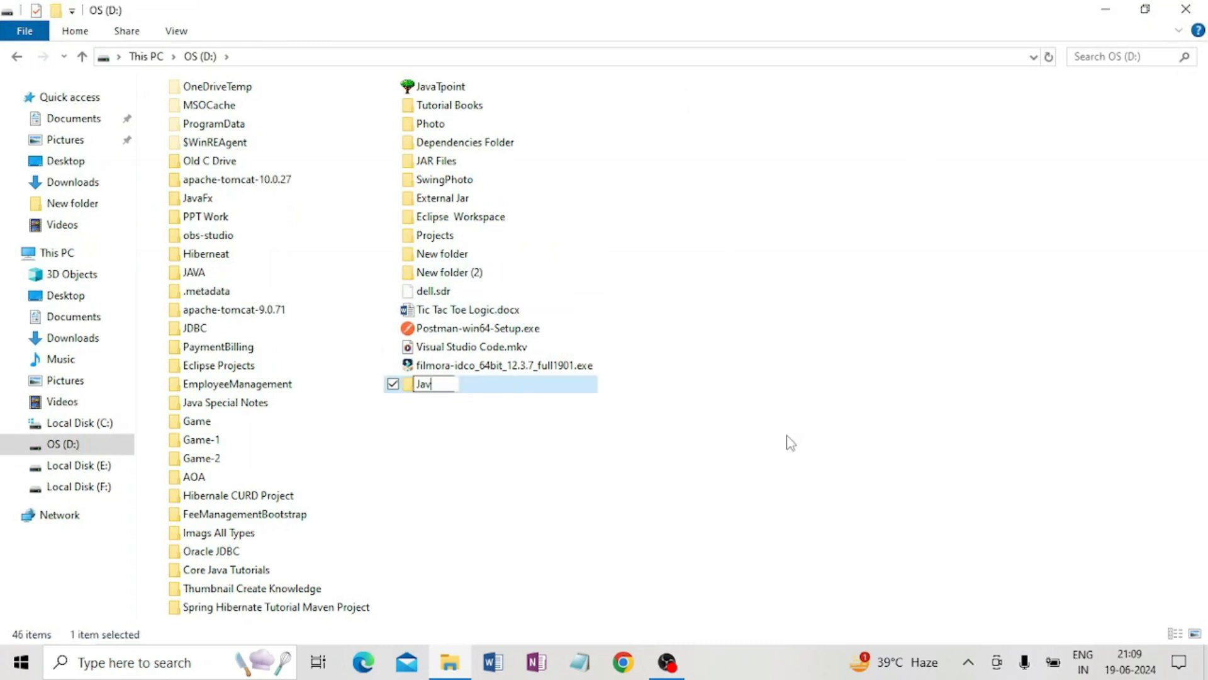
pyautogui.write('aExample')
pyautogui.press('Return')
pyautogui.doubleClick(423, 385)
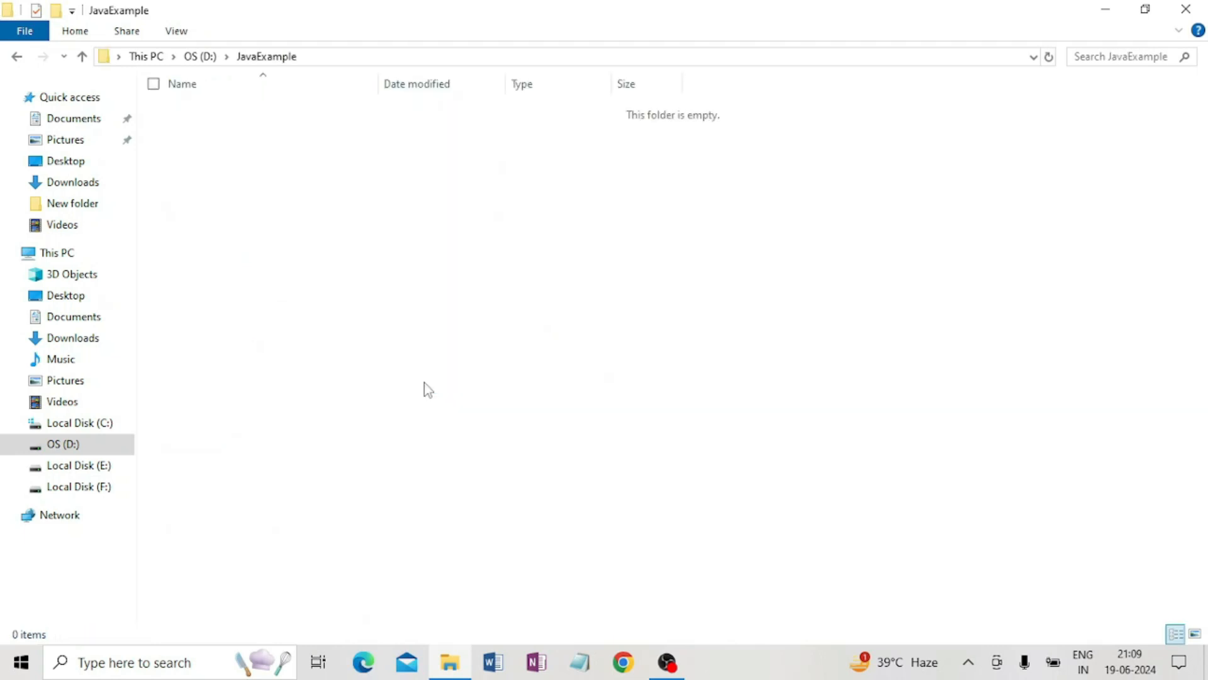
# Create a new text document inside the JavaExample folder.
pyautogui.rightClick(605, 265)
pyautogui.moveTo(475, 481)
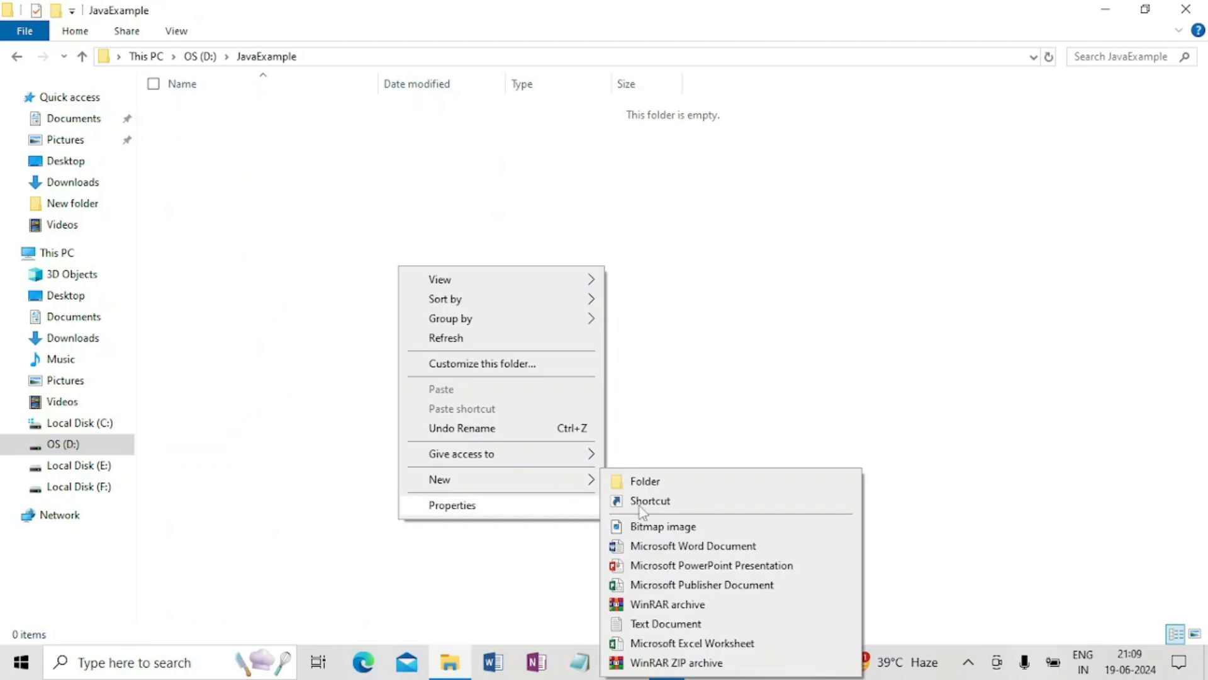
pyautogui.click(666, 623)
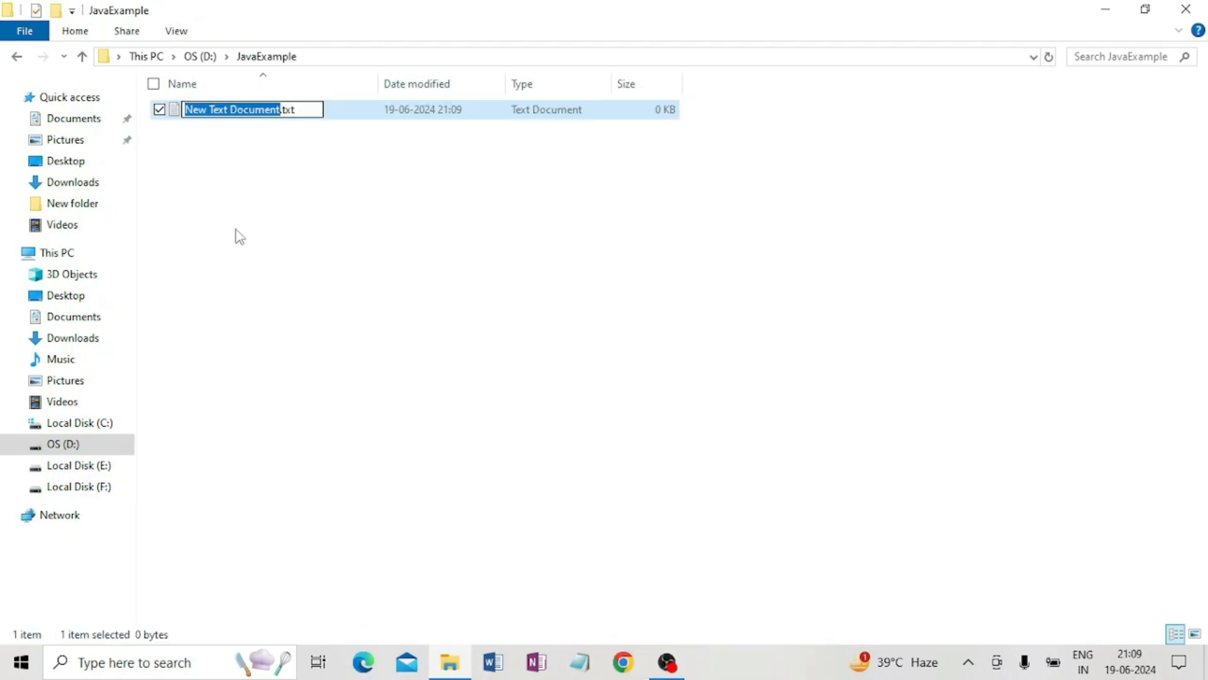
# Rename the text document to Java_Demo.java, accepting the file extension change.
pyautogui.click(196, 108)
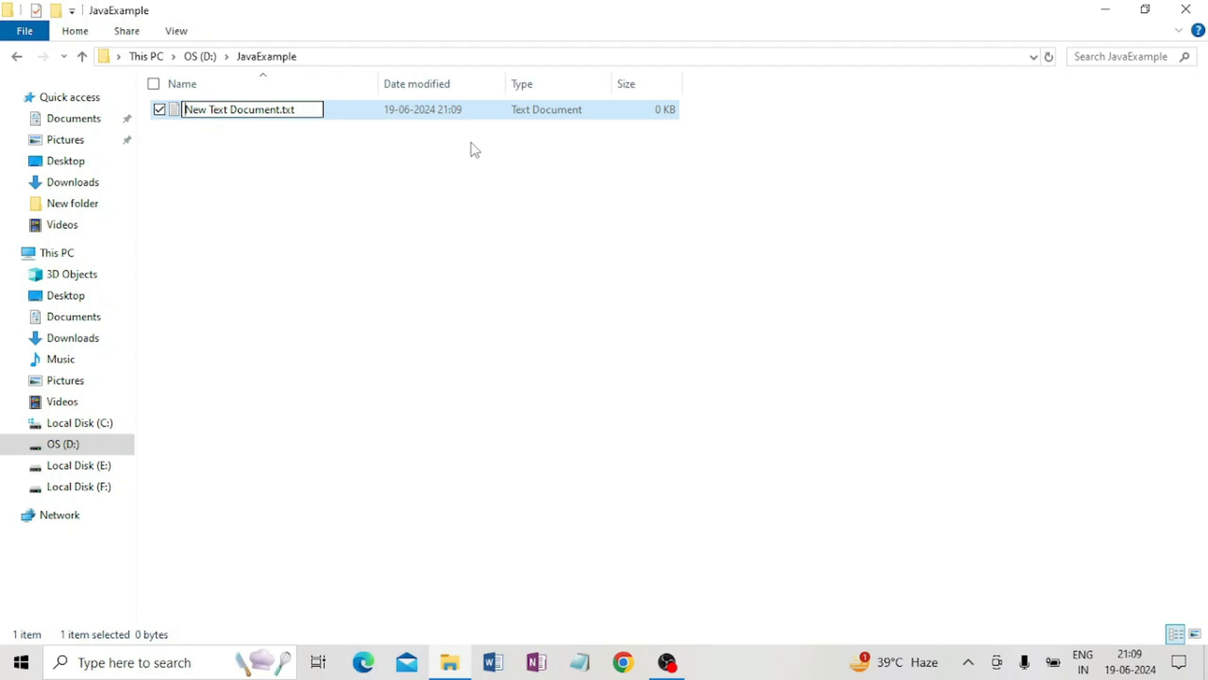
pyautogui.write('Java_New')
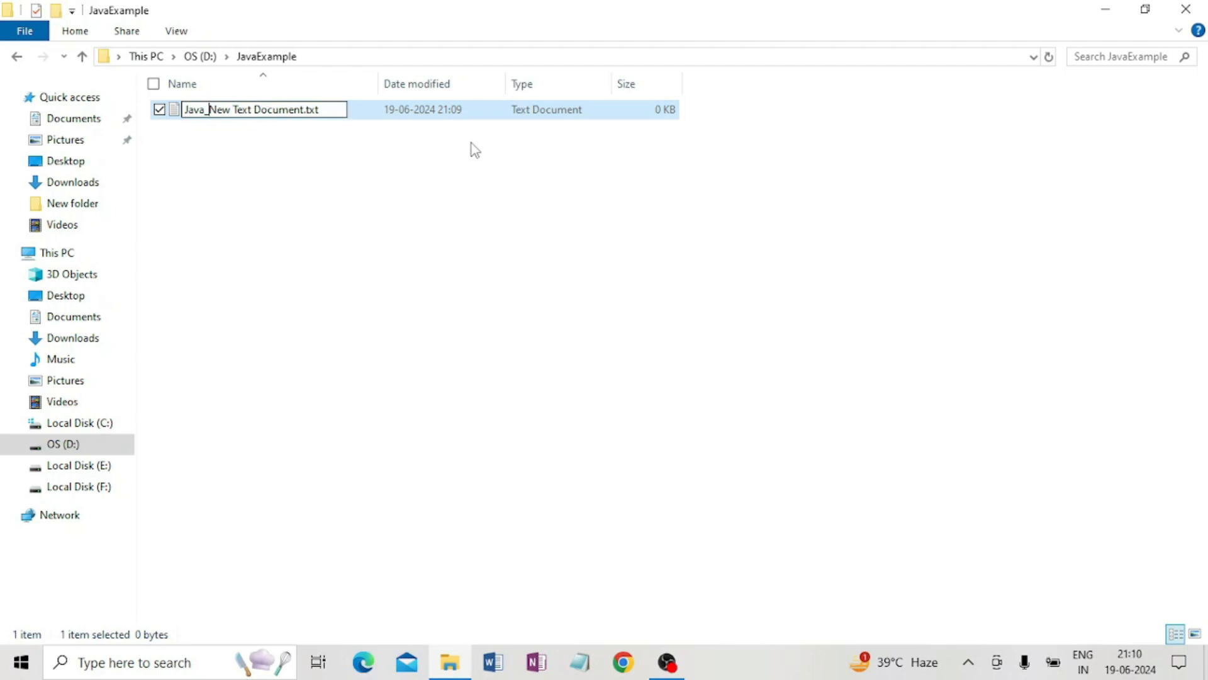
pyautogui.hotkey('ctrl', 'shift', 'Right')
pyautogui.hotkey('ctrl', 'shift', 'Right')
pyautogui.hotkey('ctrl', 'shift', 'Right')
pyautogui.write('Demo')
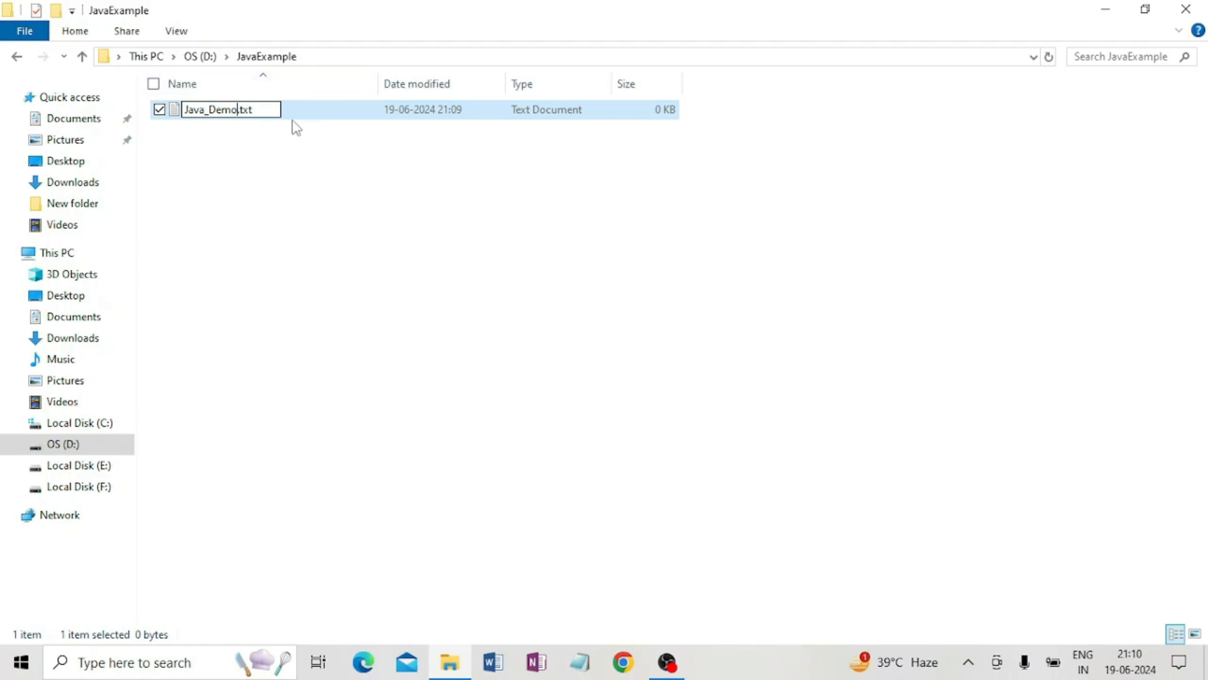
pyautogui.click(260, 108)
pyautogui.press('BackSpace')
pyautogui.press('BackSpace')
pyautogui.press('BackSpace')
pyautogui.write('java')
pyautogui.press('Return')
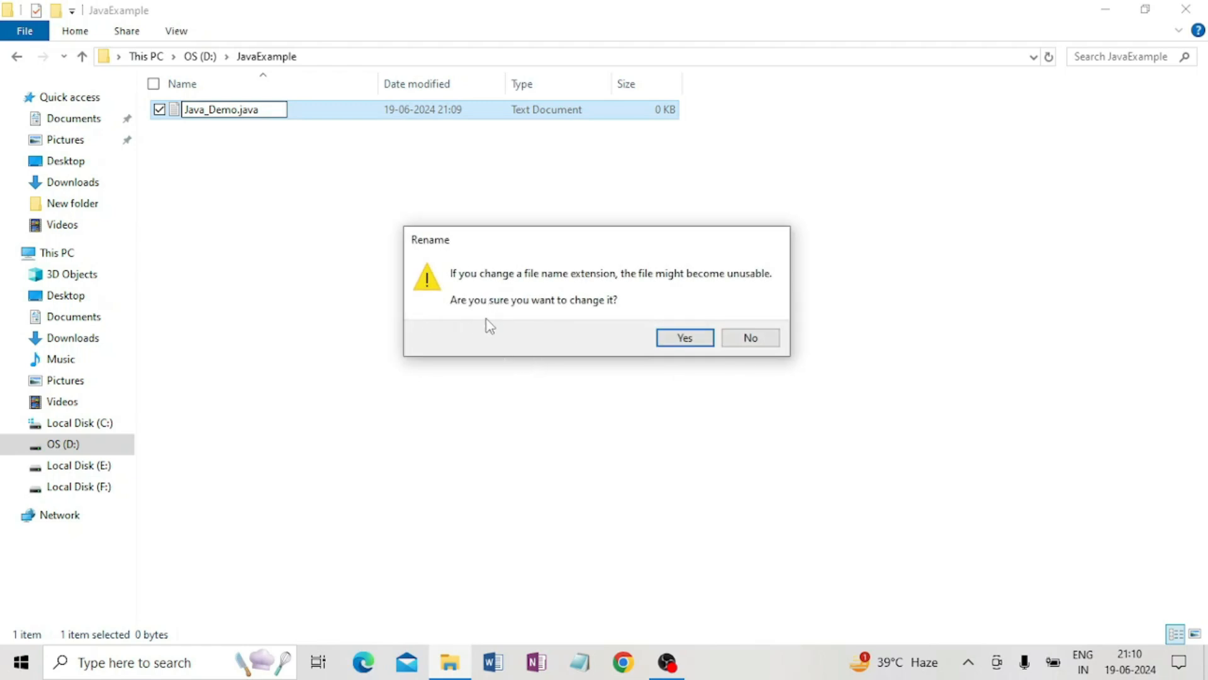
pyautogui.click(683, 338)
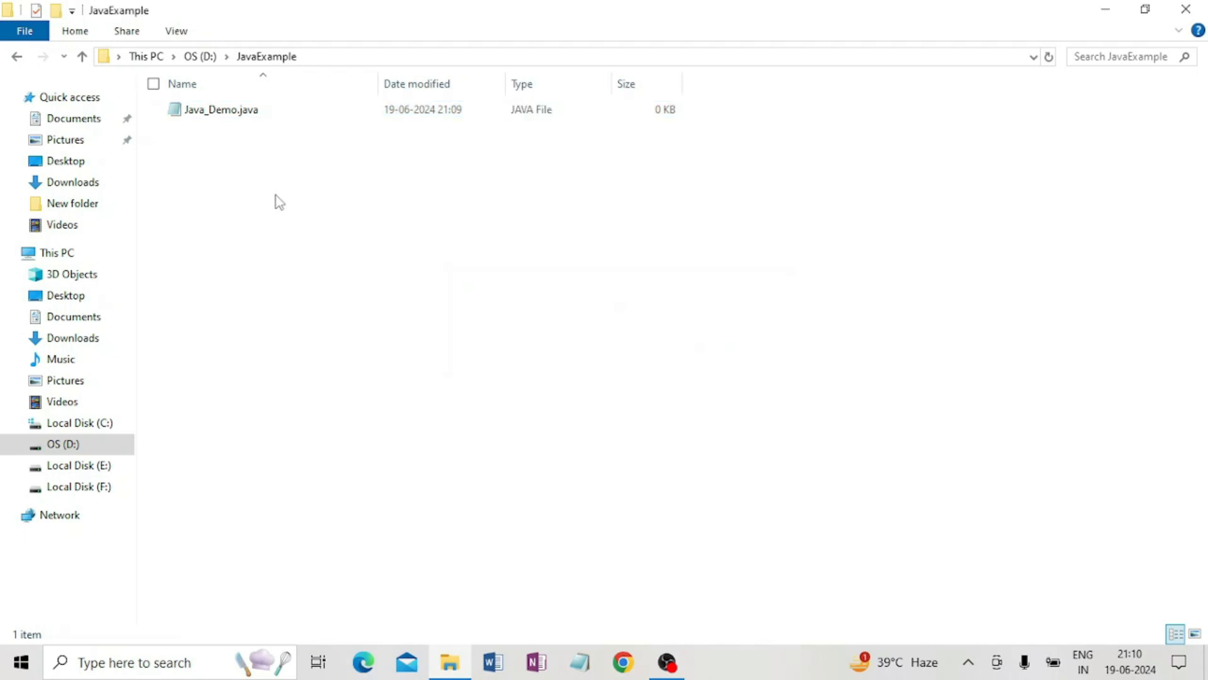
# Open Java_Demo.java in Notepad and write the class Java_Demo declaration with its braces.
pyautogui.doubleClick(226, 113)
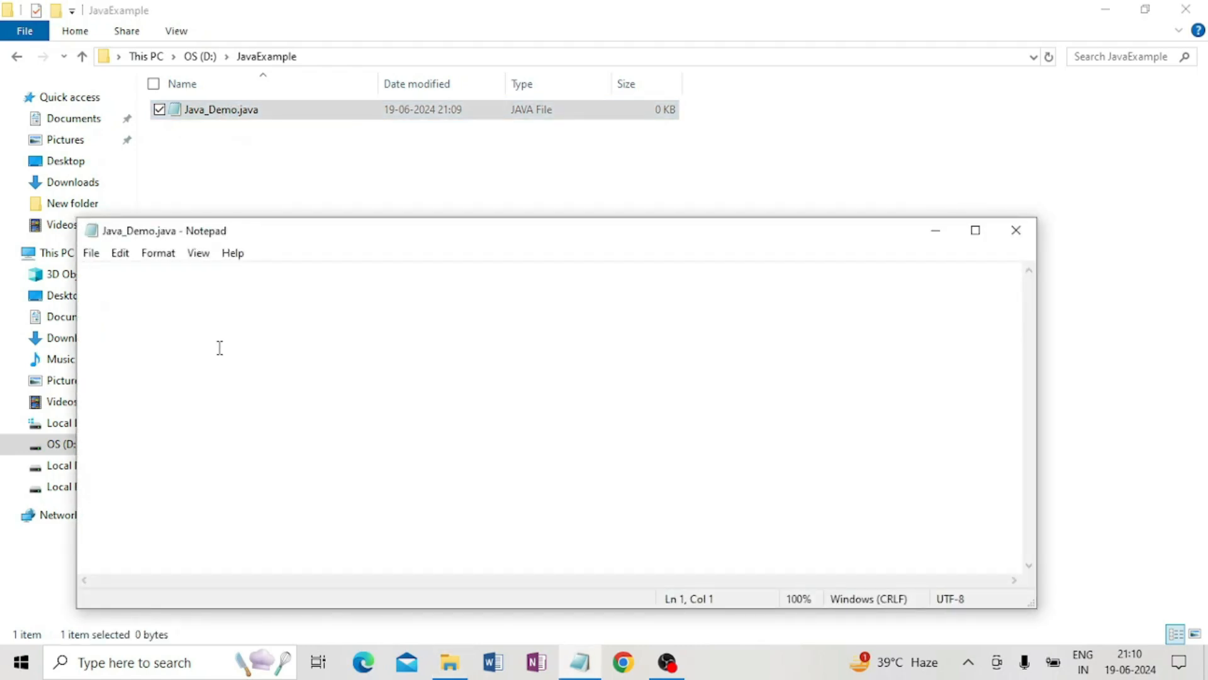
pyautogui.press('Return')
pyautogui.write('class Java_Demo')
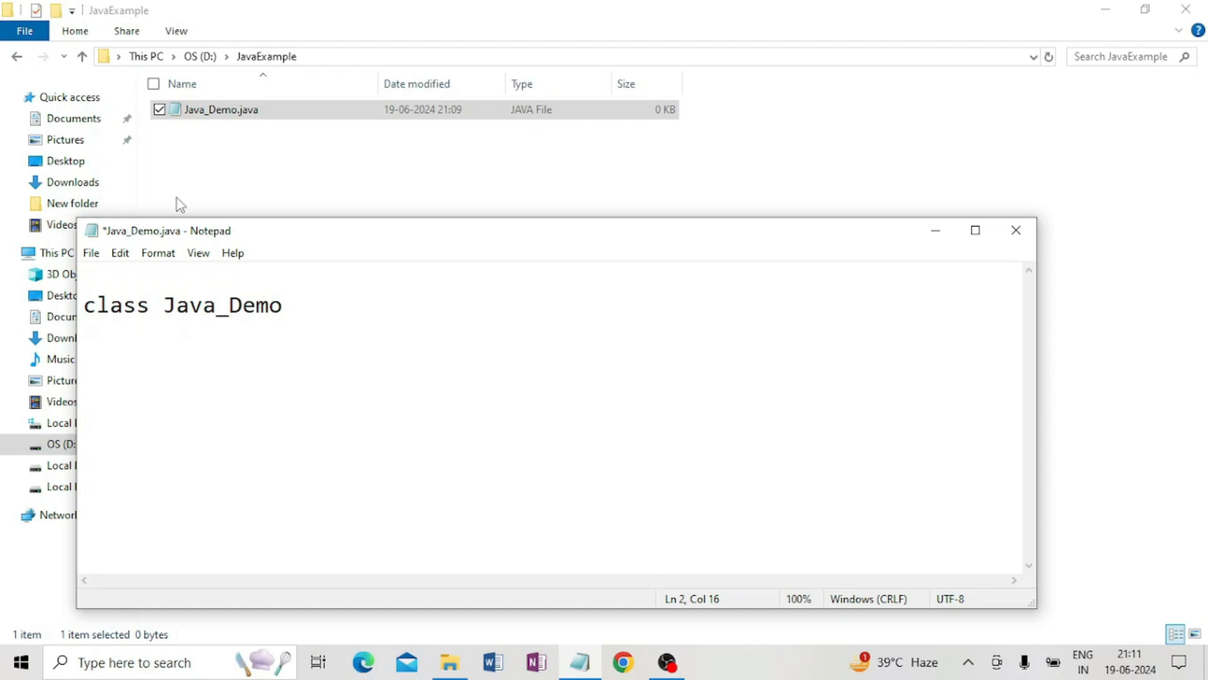
pyautogui.write('{}')
pyautogui.press('Left')
pyautogui.press('Left')
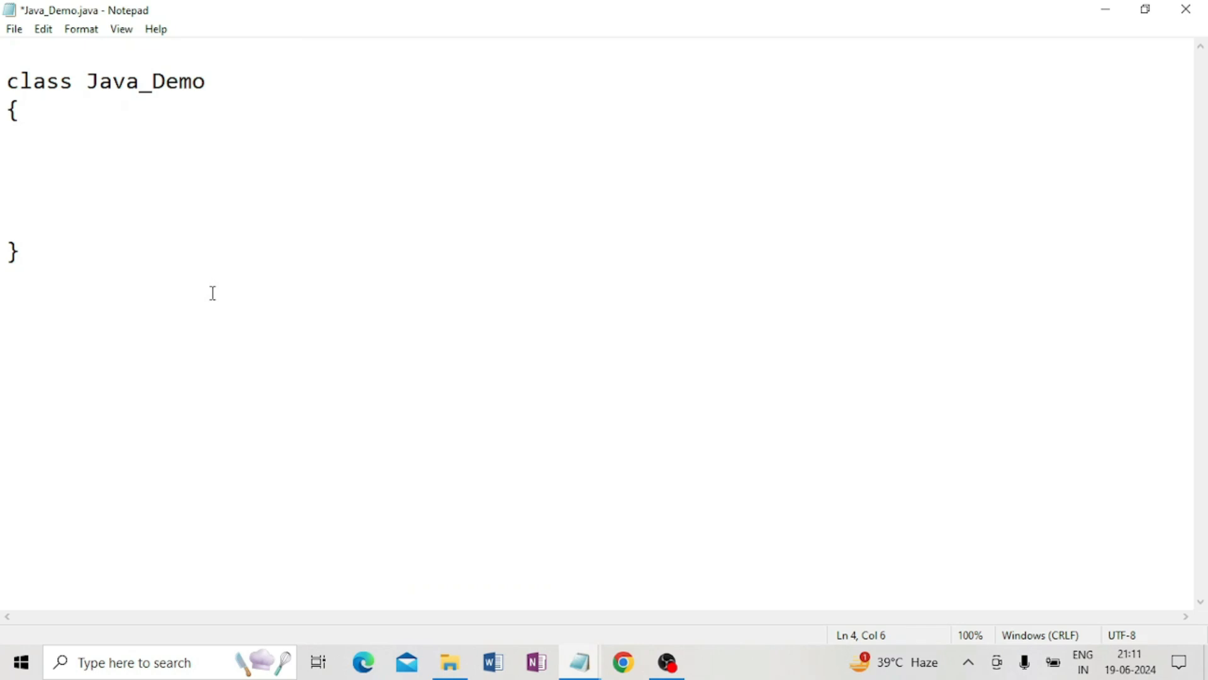
# Add a public static void main(String args[]) method with braces and start a System.out.println statement inside it.
pyautogui.write('public static void main(String args[])')
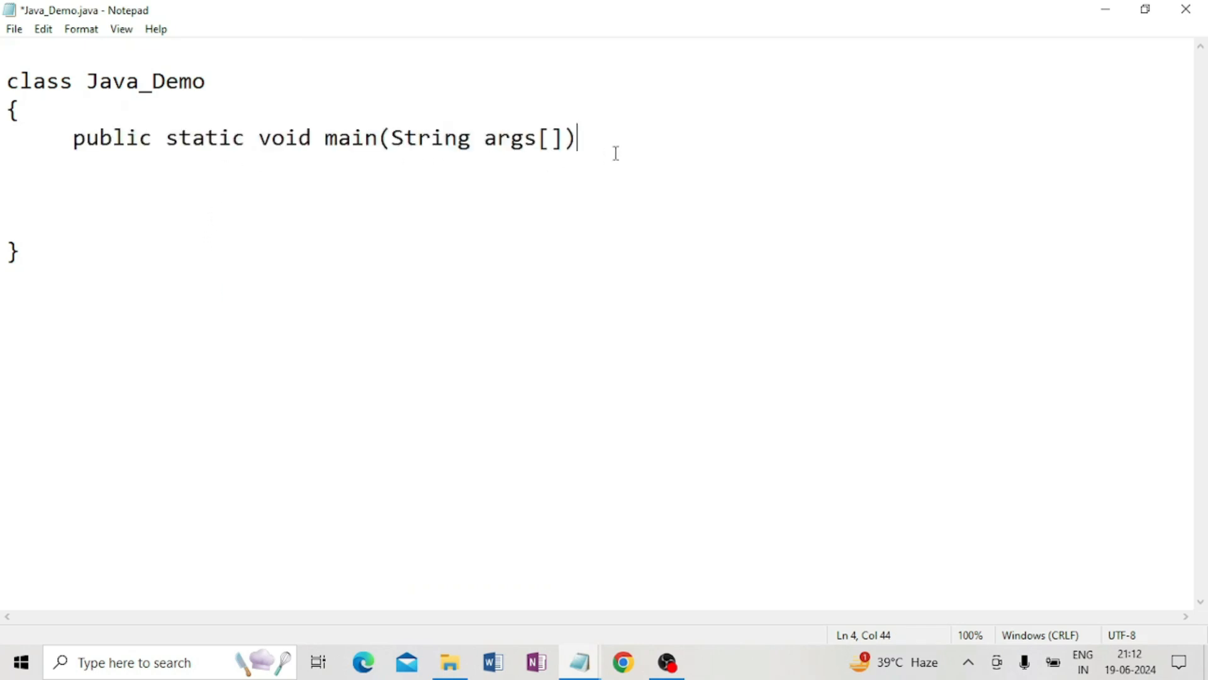
pyautogui.write('{}')
pyautogui.press('Left')
pyautogui.press('Left')
pyautogui.press('Return')
pyautogui.press('Right')
pyautogui.press('Return')
pyautogui.press('Return')
pyautogui.press('Return')
pyautogui.press('Up')
pyautogui.press('Up')
pyautogui.write('System.out.println')
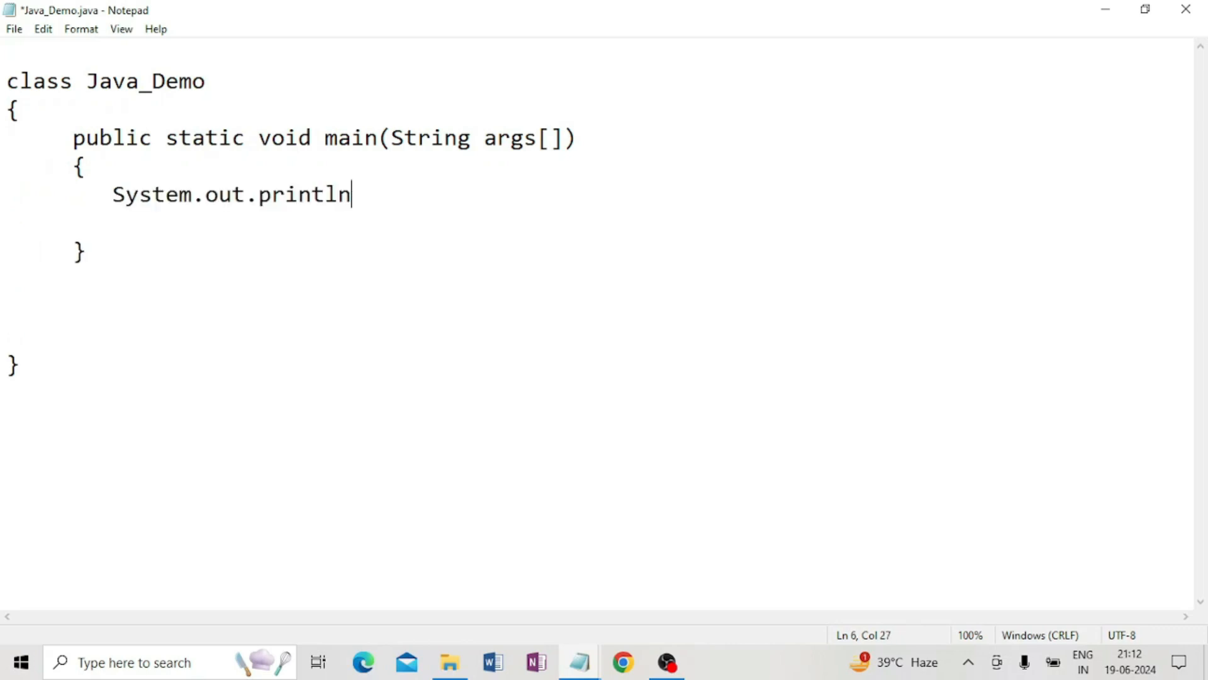
pyautogui.write('()')
# Complete the println call to print "Welcome to My Channel Create Knowledge" and end it with a semicolon.
pyautogui.click(364, 195)
pyautogui.write('""')
pyautogui.click(378, 195)
pyautogui.write('We')
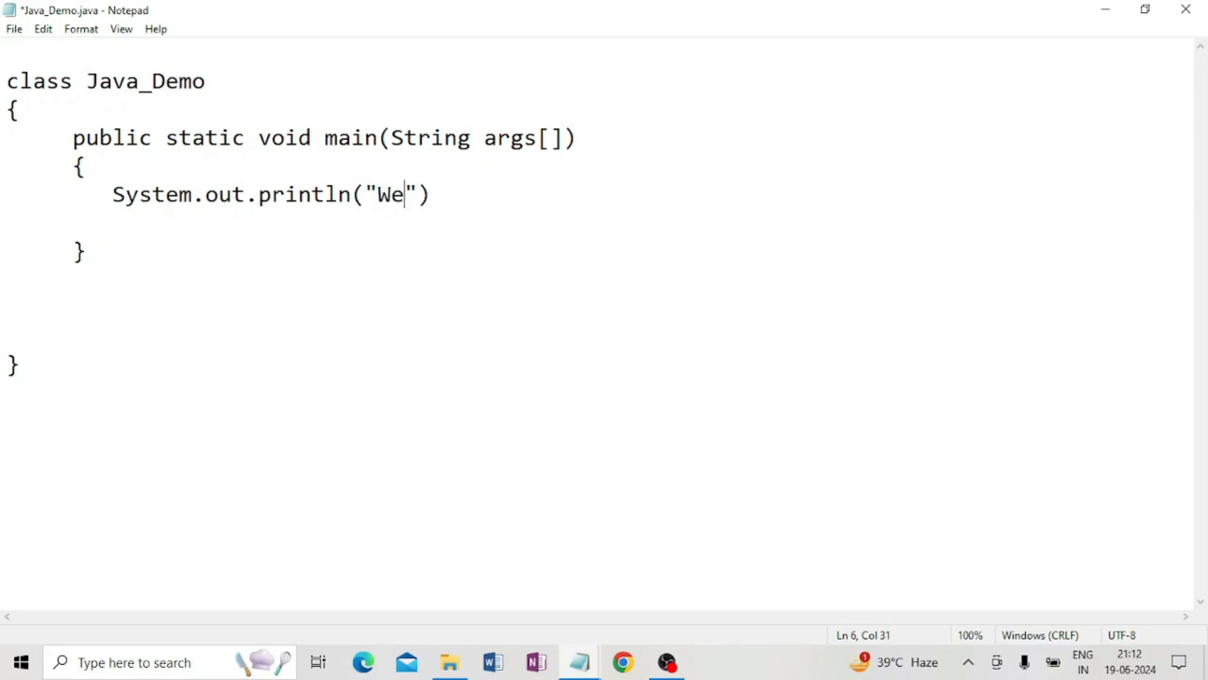
pyautogui.write('l')
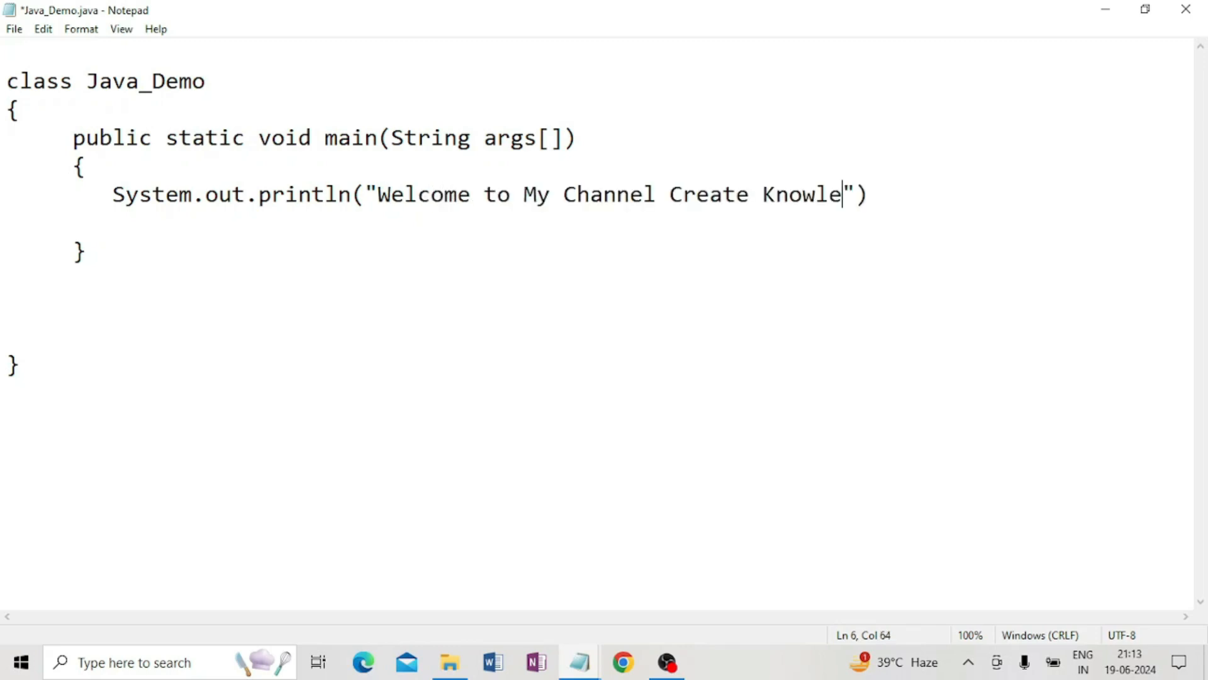
pyautogui.write('dge')
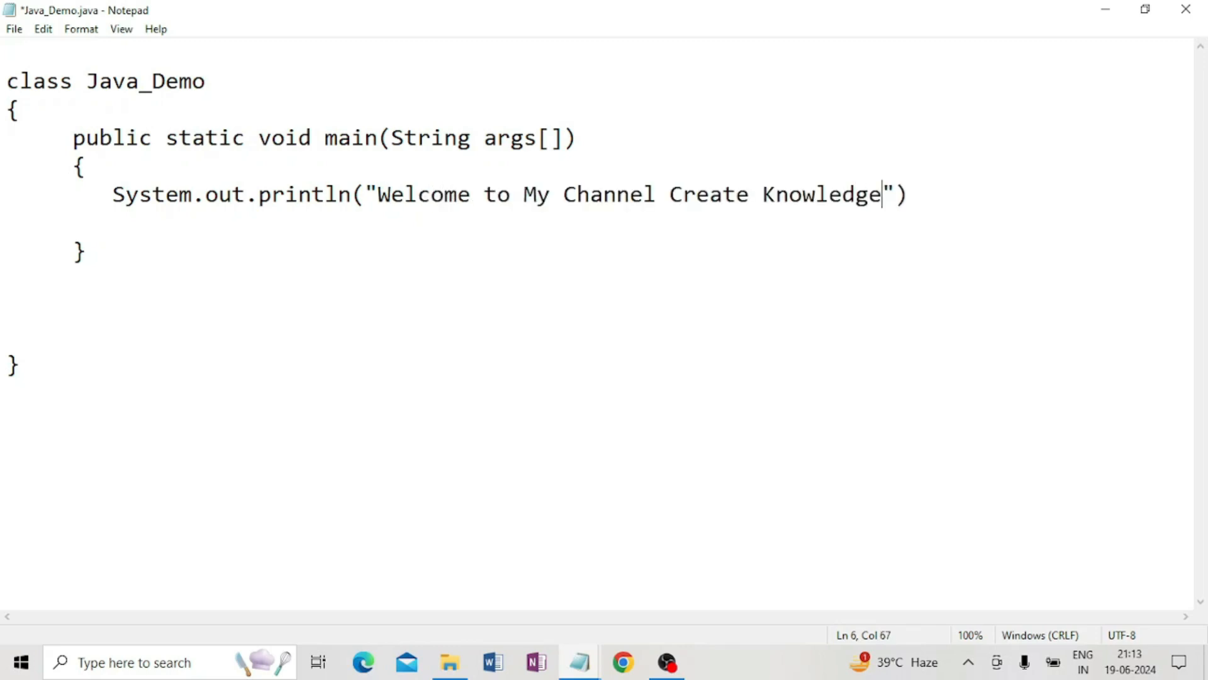
pyautogui.click(917, 195)
pyautogui.write(';')
# Save the Java file and close Notepad.
pyautogui.click(14, 30)
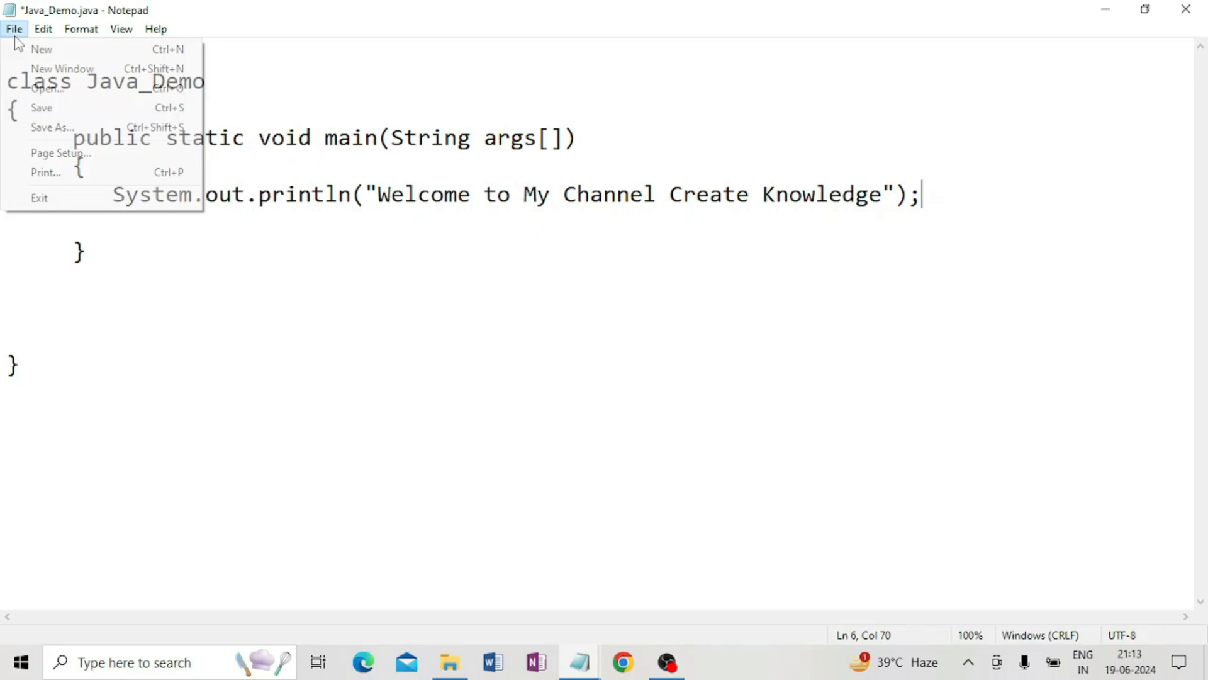
pyautogui.click(49, 112)
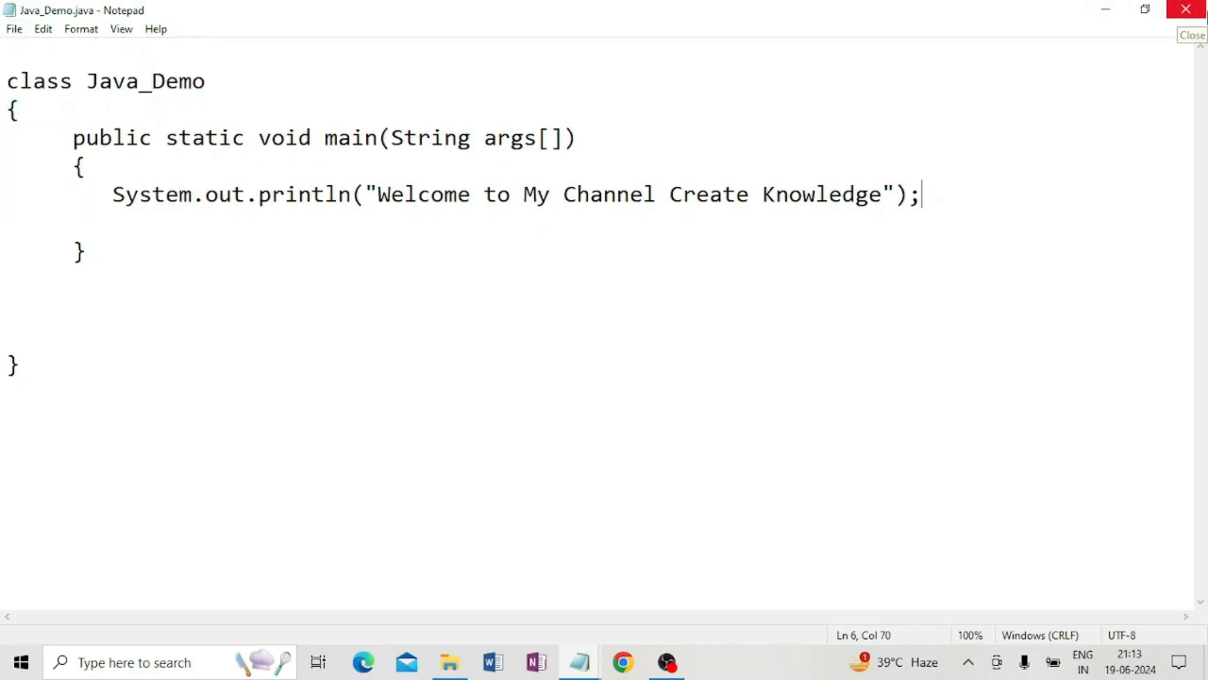
pyautogui.click(1204, 14)
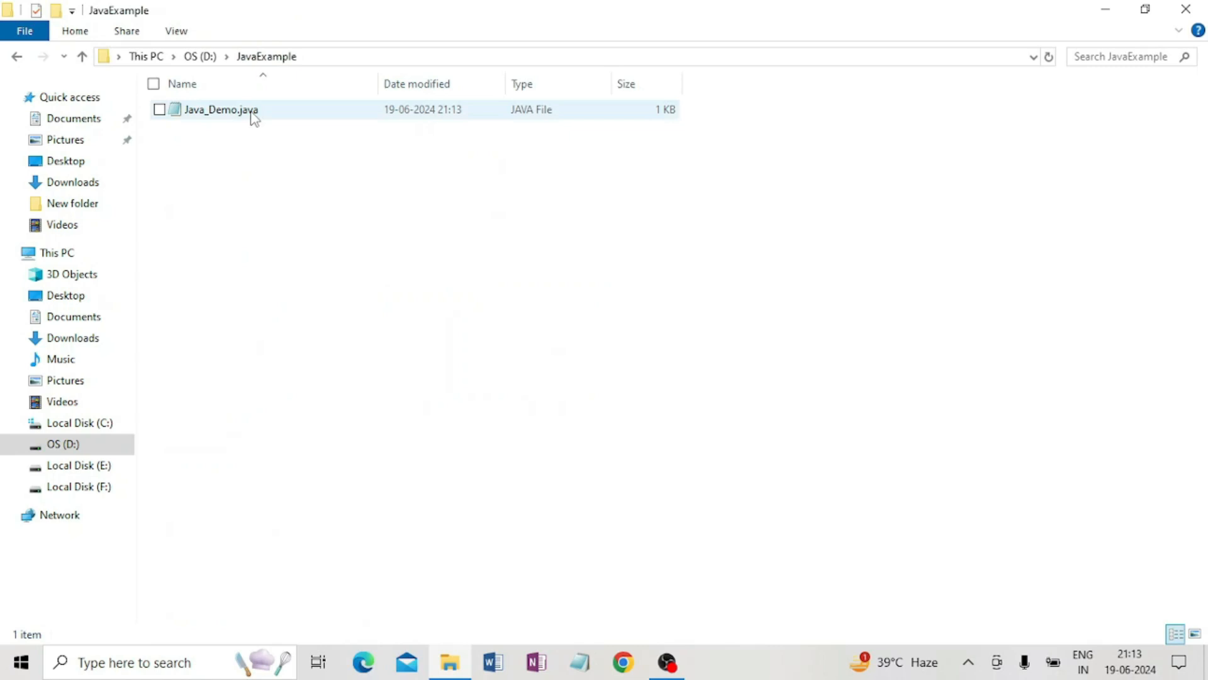
# Open a command prompt in the JavaExample folder by entering cmd in the address bar, and reposition its window.
pyautogui.click(338, 57)
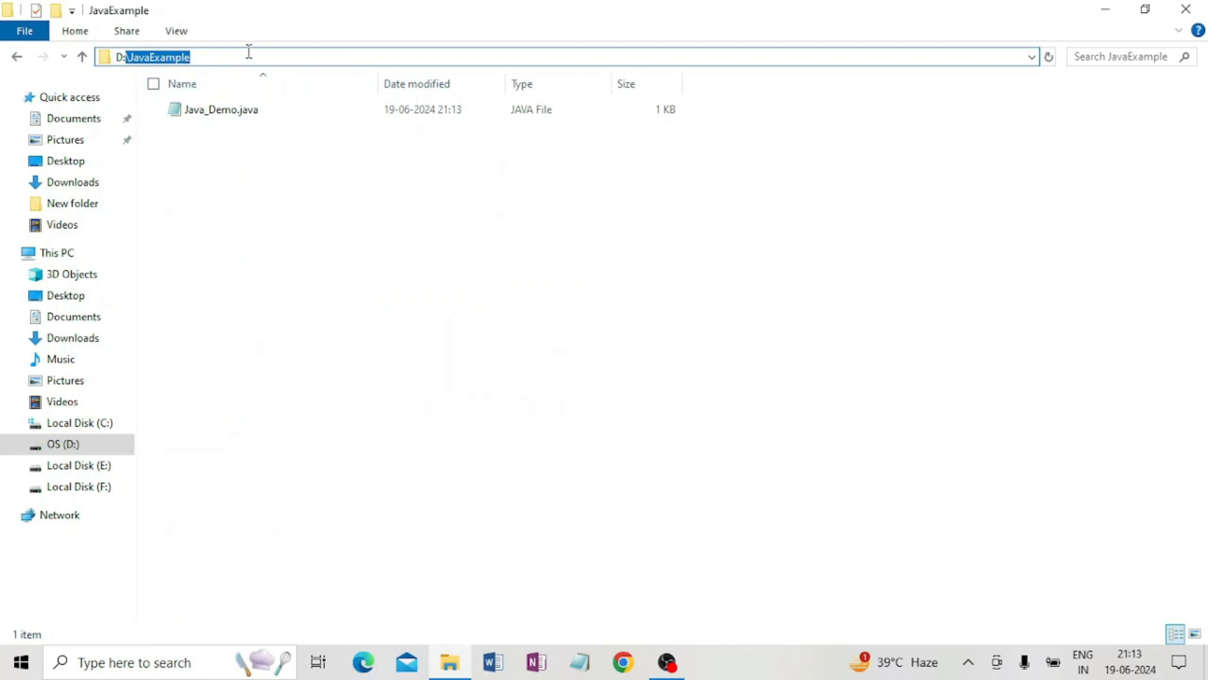
pyautogui.write('c')
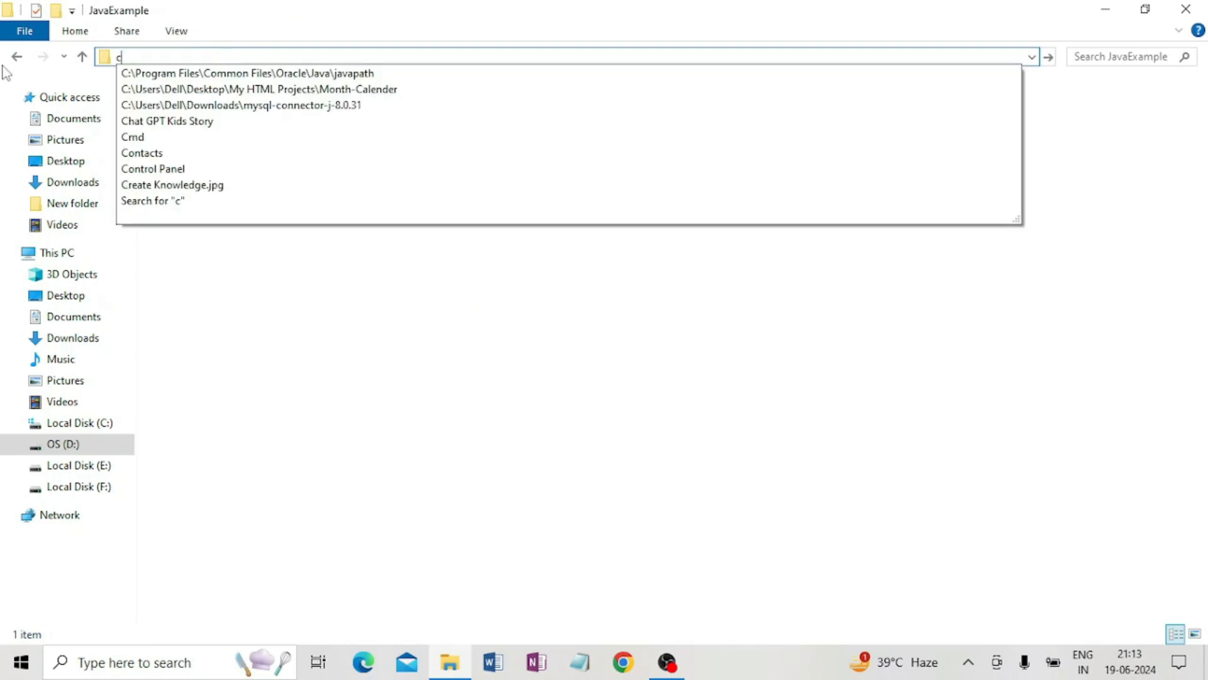
pyautogui.write('md')
pyautogui.press('Return')
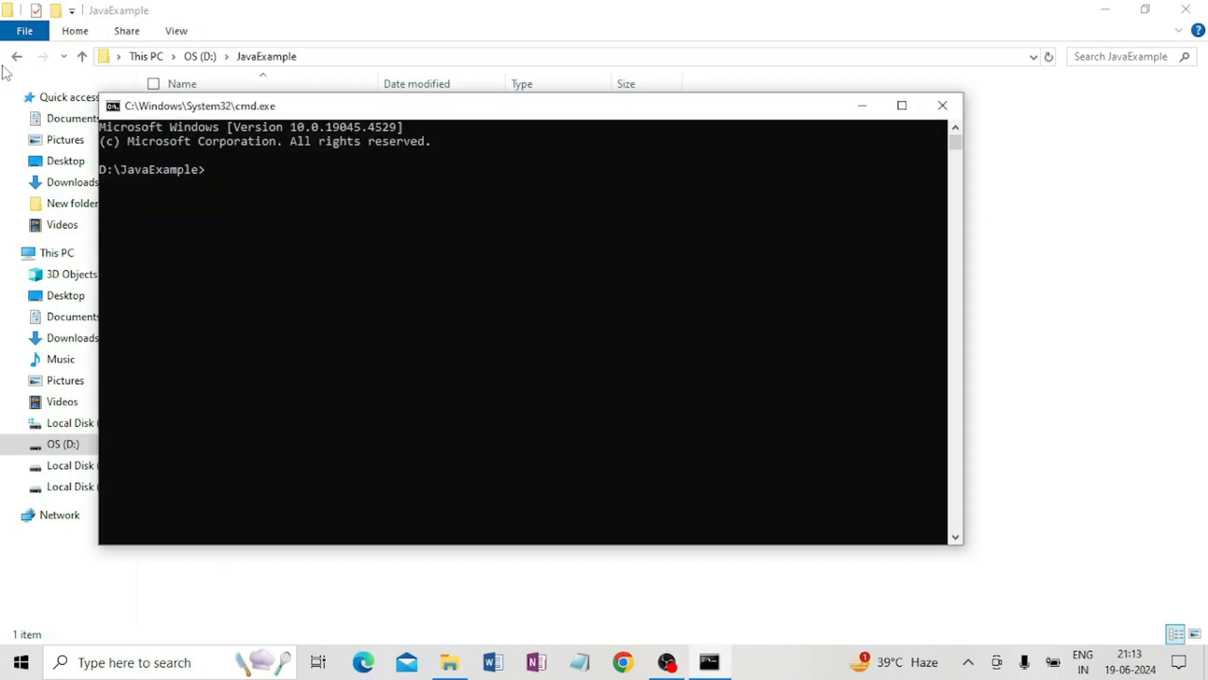
pyautogui.moveTo(450, 106); pyautogui.dragTo(531, 199)
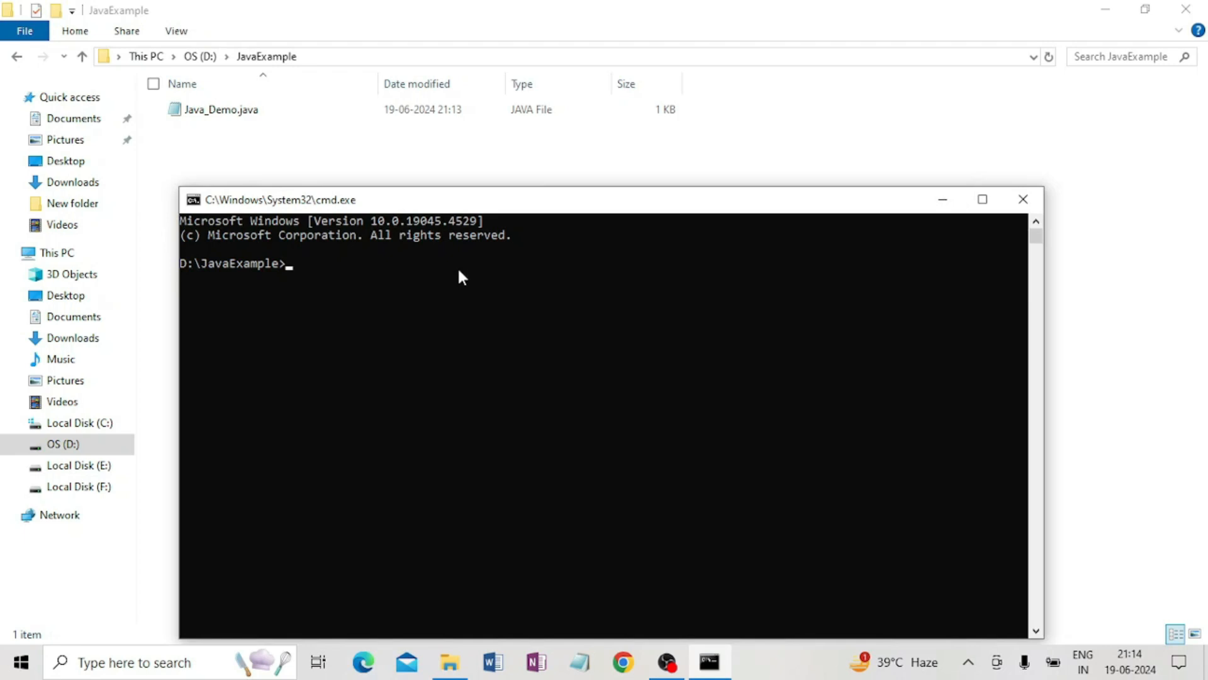
# Compile the program by running javac java_Demo.java in the command prompt.
pyautogui.write('javac java_Demo.java')
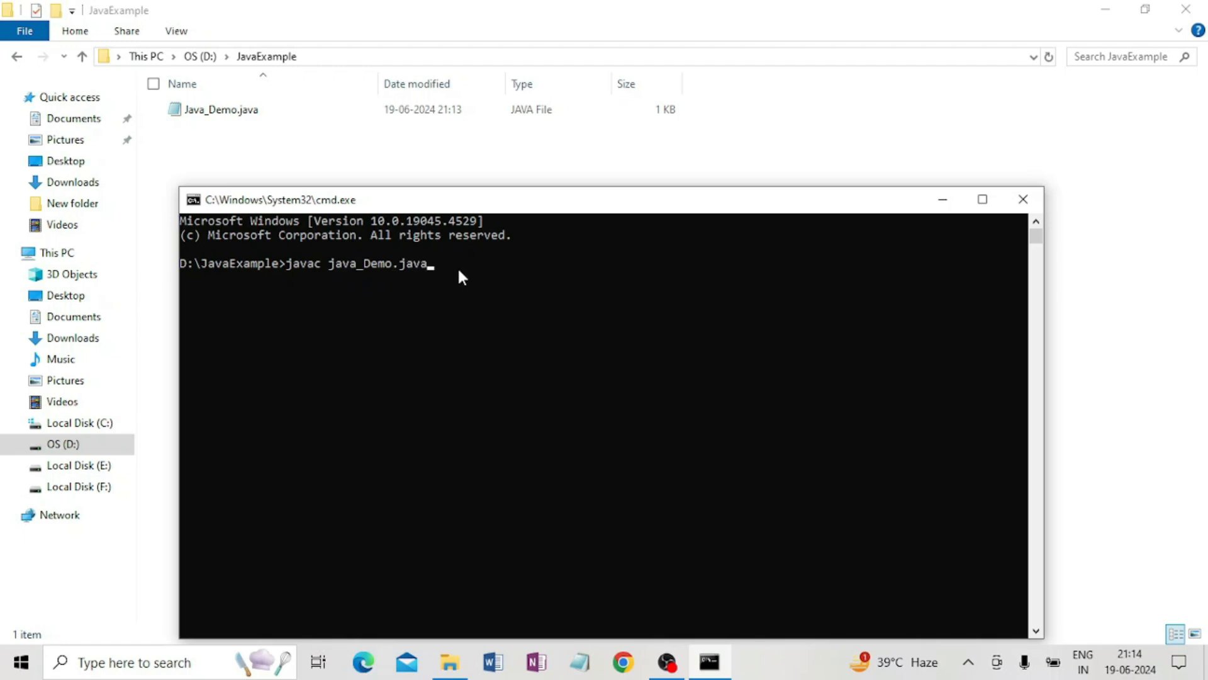
pyautogui.press('Return')
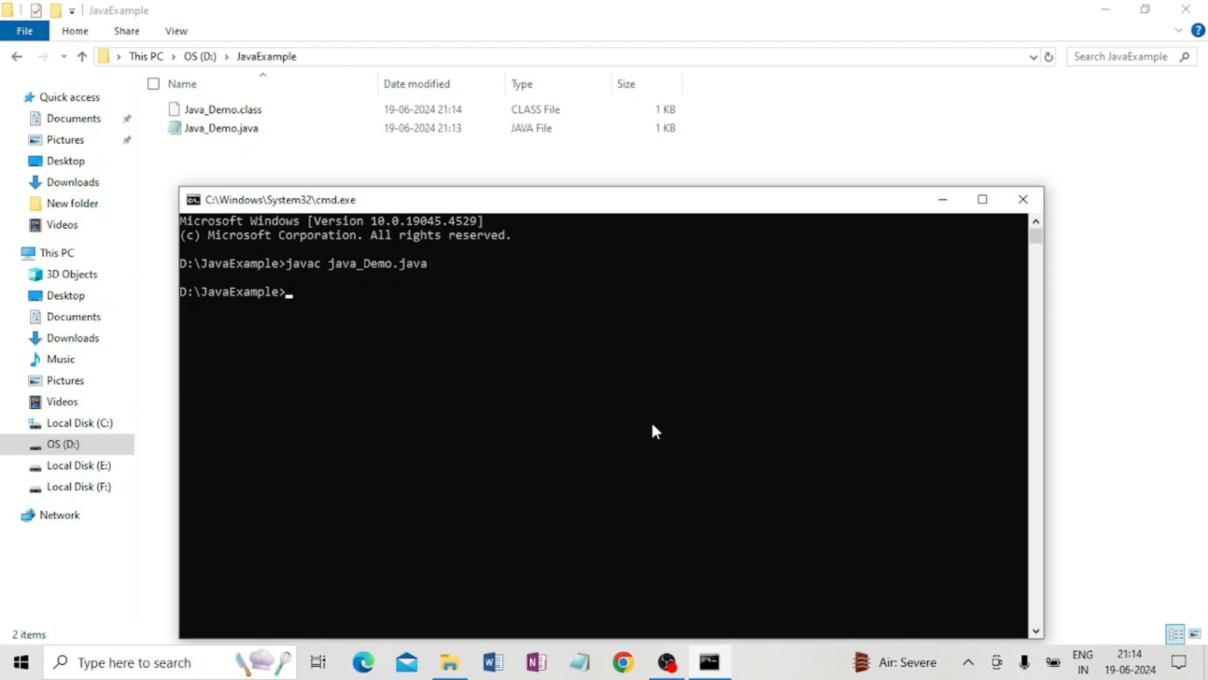
# Run the compiled class with the command java Java_Demo.
pyautogui.write('java Java_Demo')
pyautogui.press('Return')
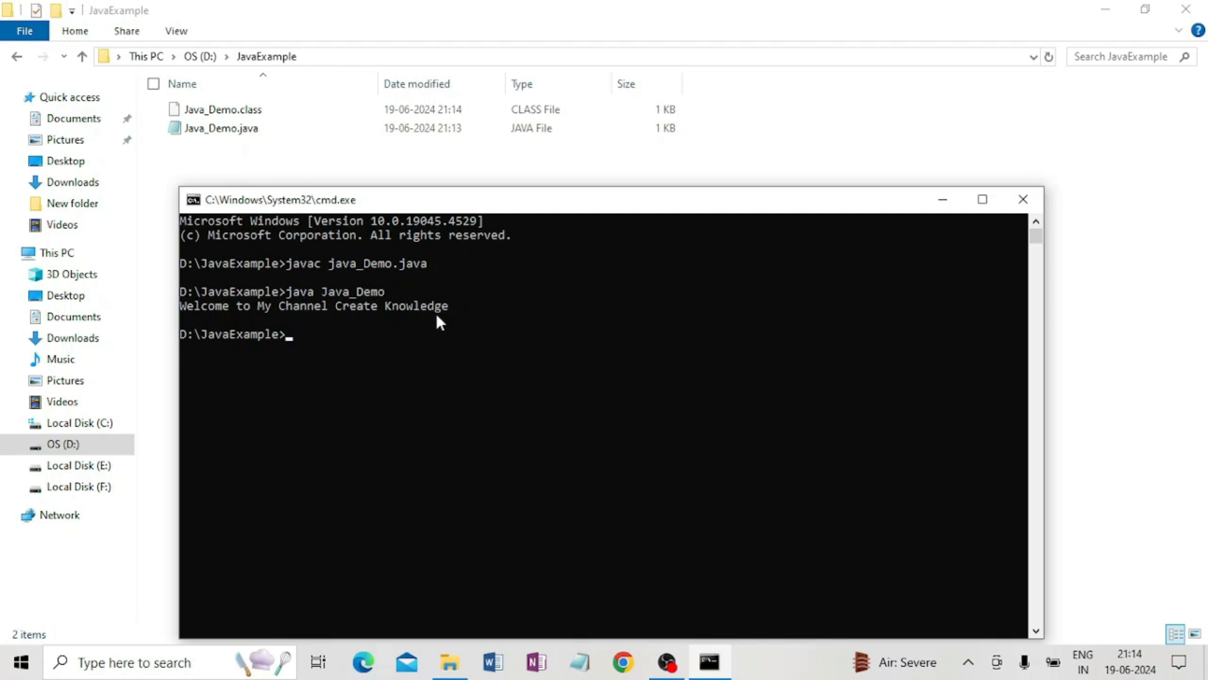
# Open Java_Demo.java in Notepad and bring the command prompt back, placing it below the code to compare.
pyautogui.doubleClick(248, 131)
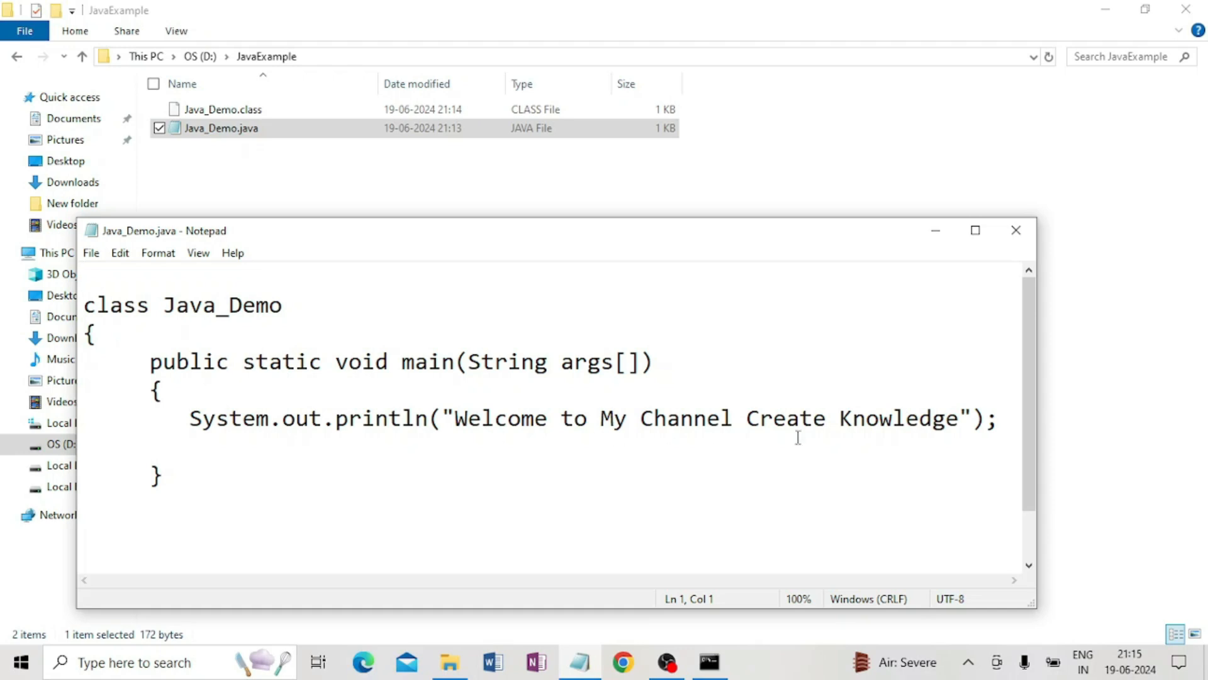
pyautogui.click(724, 667)
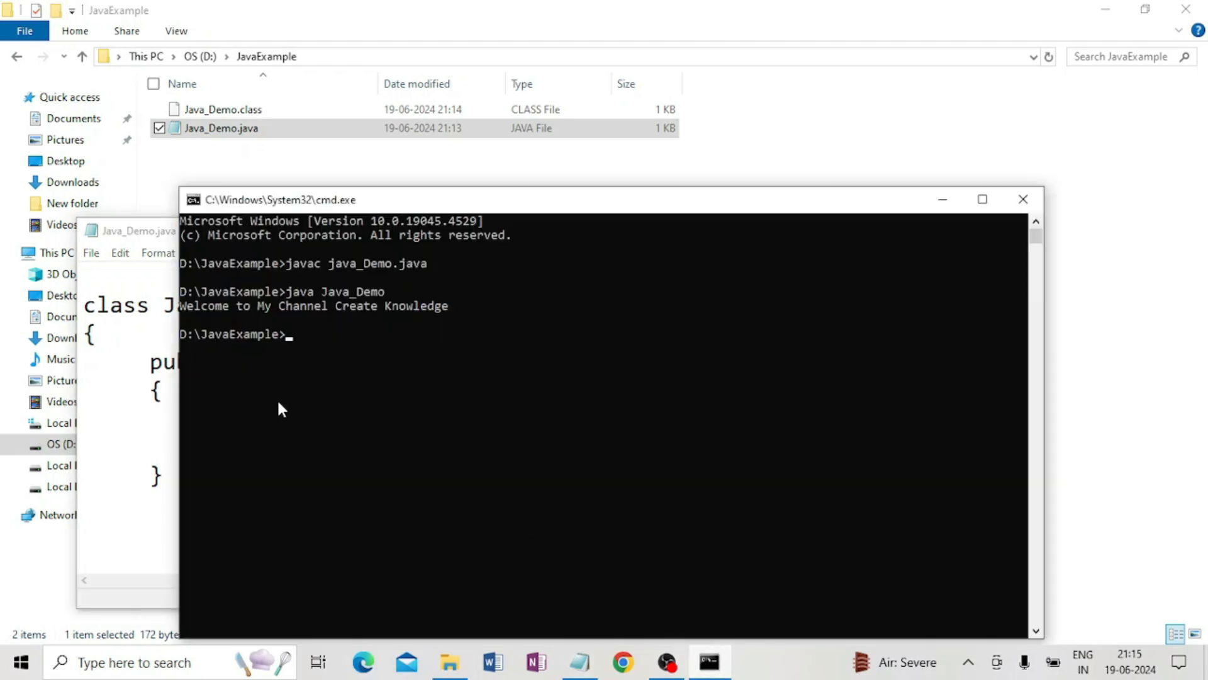
pyautogui.moveTo(789, 214); pyautogui.dragTo(863, 485)
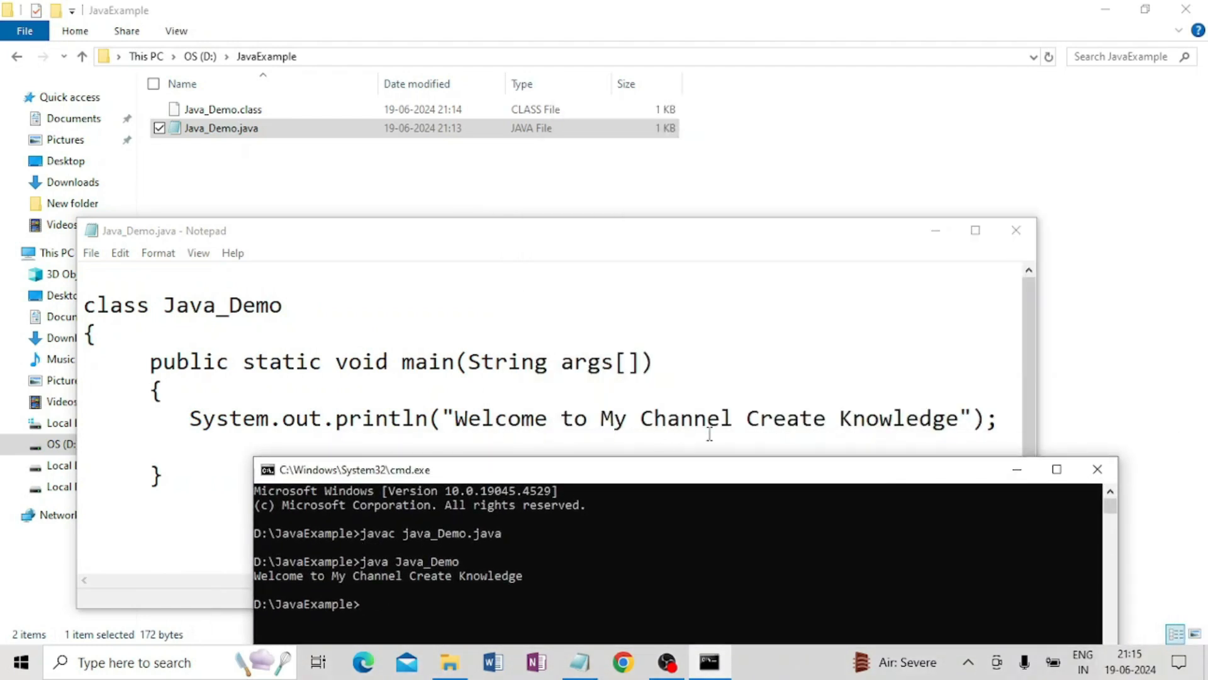